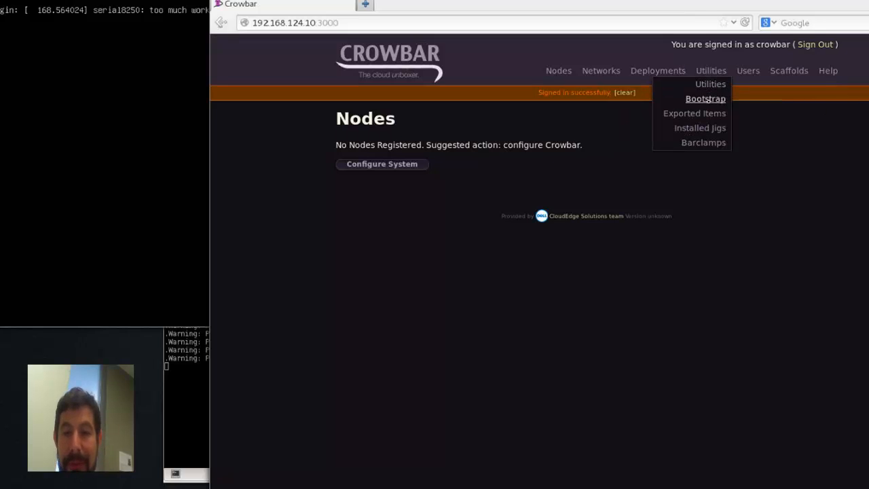
# Step: Open the initial system configuration (Bootstrap) page and review the dns-server, network-server and chef-server role settings
pyautogui.click(706, 99)
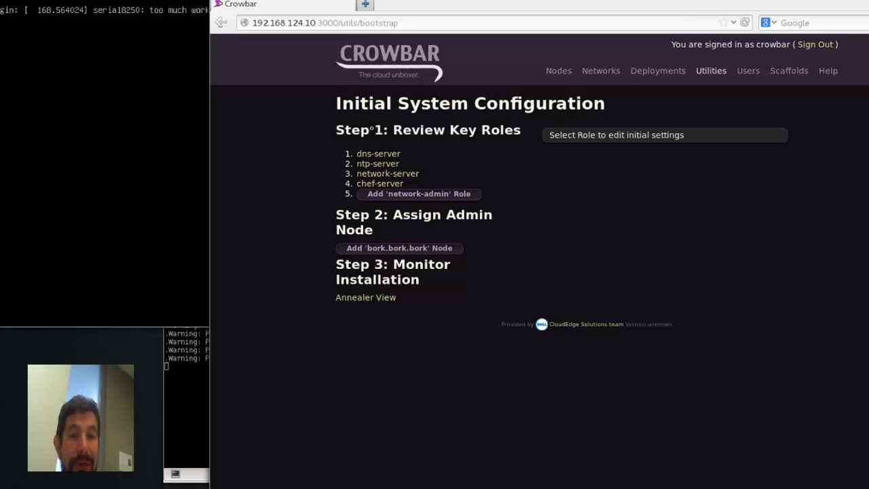
pyautogui.click(375, 154)
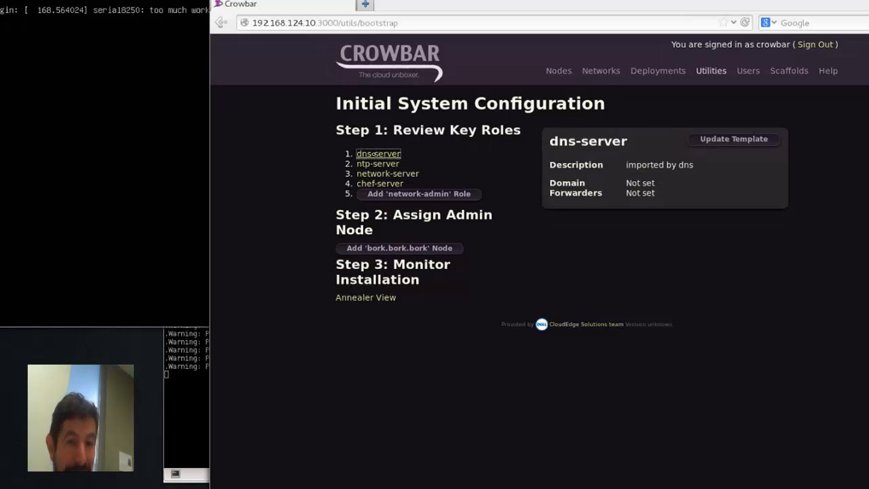
pyautogui.click(377, 174)
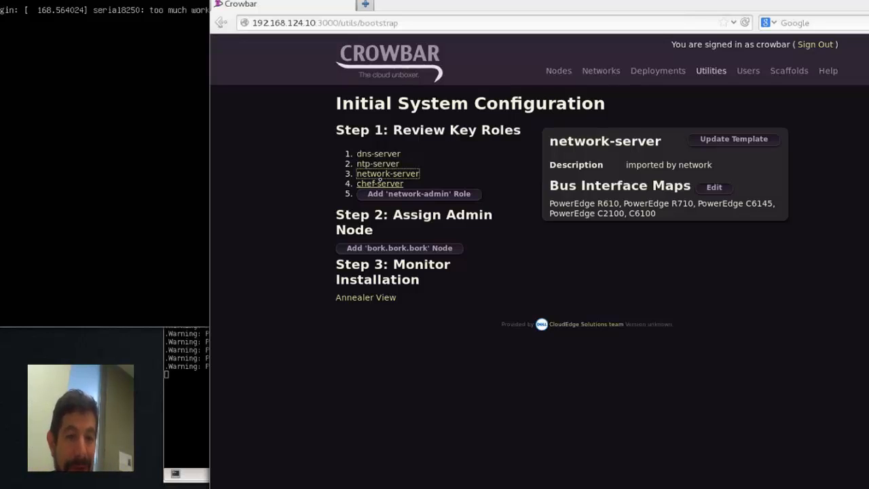
pyautogui.click(379, 182)
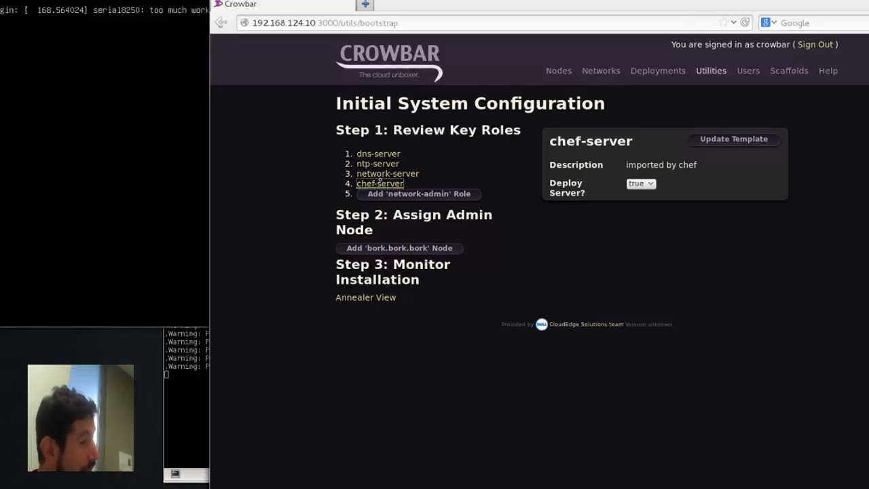
# Step: Add the network-admin role and the bork.bork.bork admin node, and review the network-admin role's settings and IP ranges
pyautogui.click(506, 249)
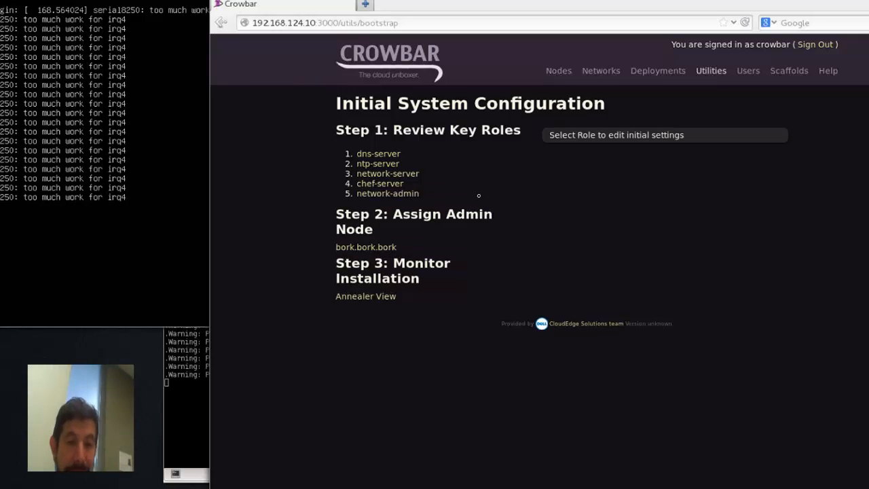
pyautogui.click(410, 193)
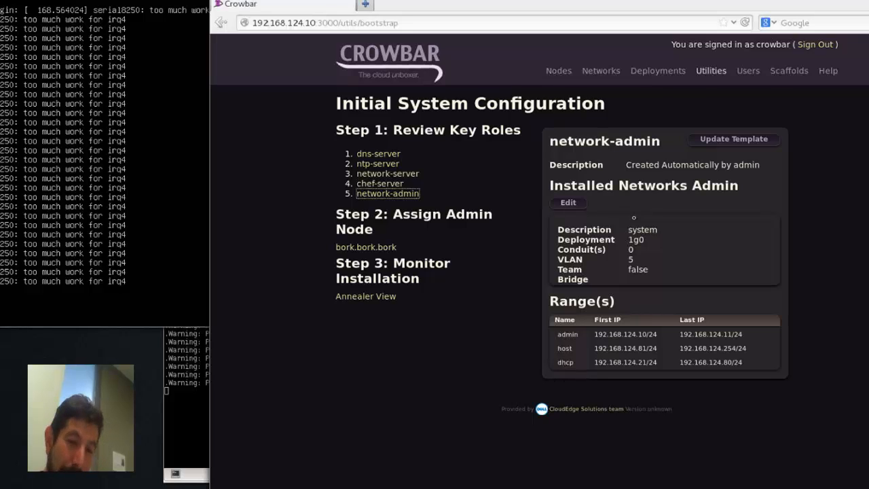
# Step: Check the installation progress in the Annealer view and in the active snapshot of the system deployment
pyautogui.click(358, 297)
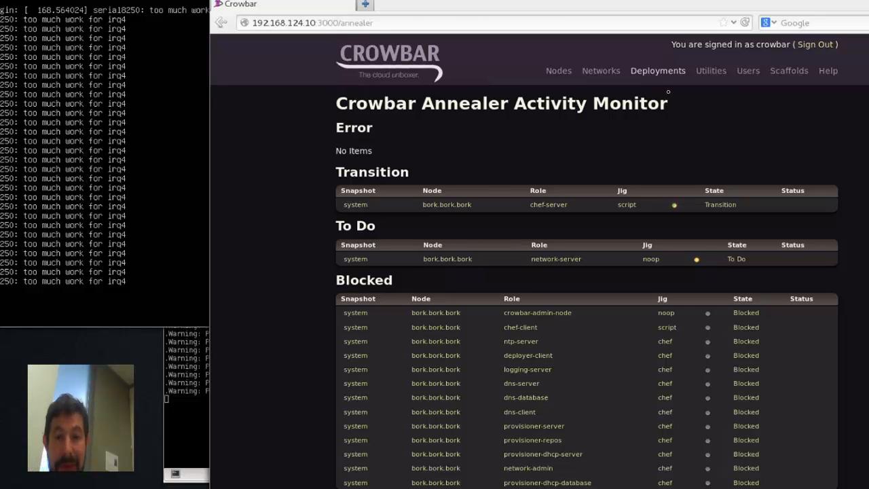
pyautogui.moveTo(658, 72)
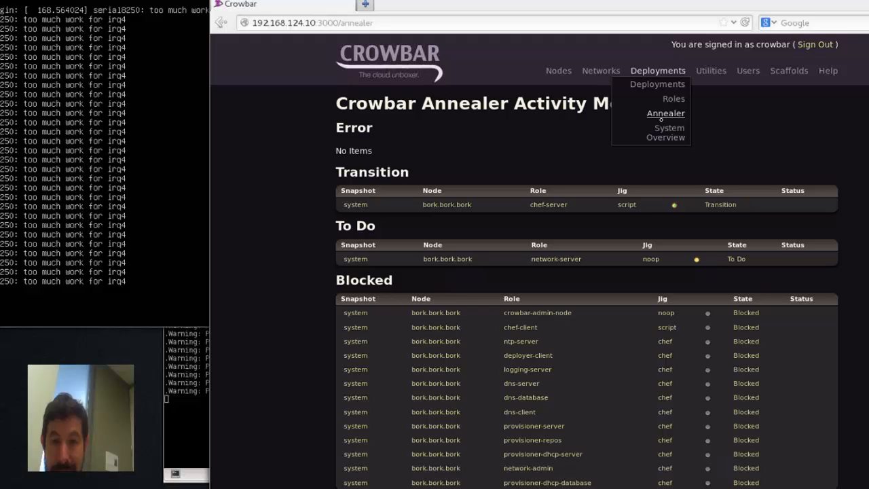
pyautogui.click(657, 84)
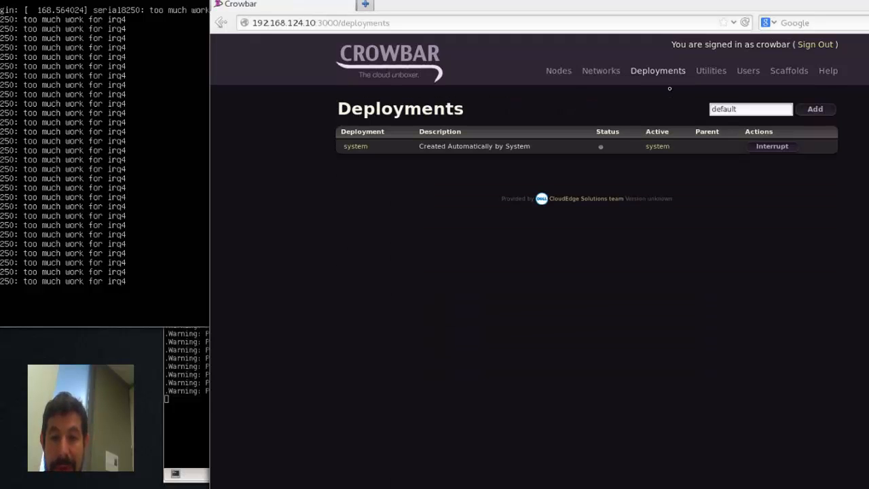
pyautogui.click(659, 147)
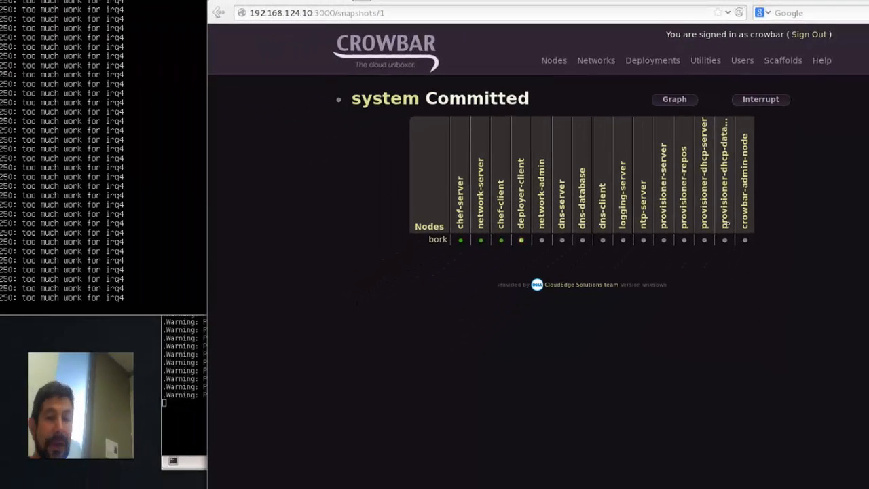
# Step: Examine the function layers in the System Overview and return to the system deployment's active snapshot
pyautogui.moveTo(652, 60)
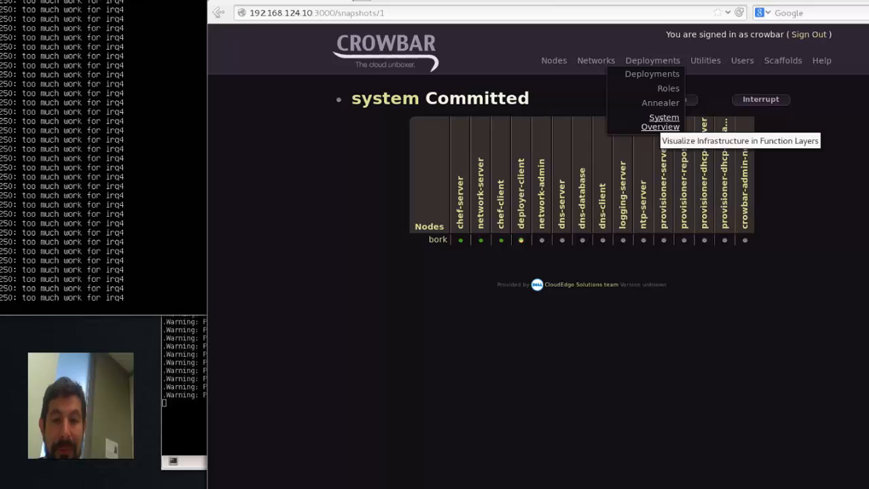
pyautogui.click(661, 122)
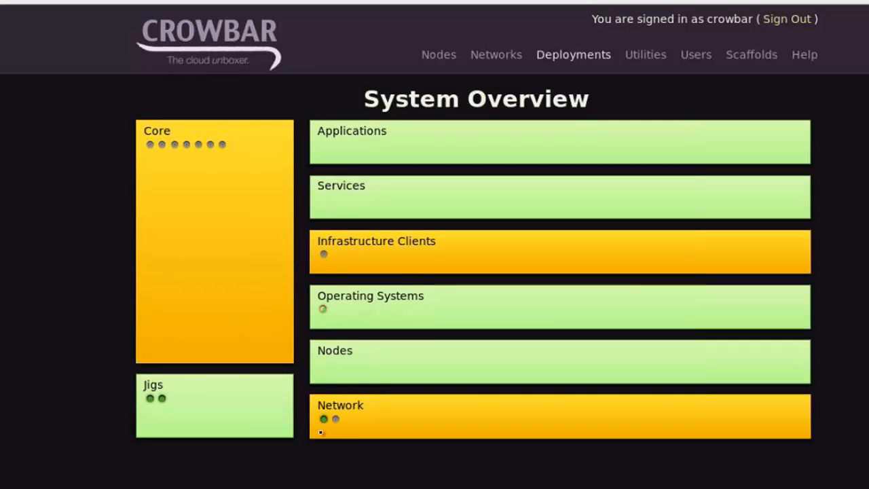
pyautogui.moveTo(570, 64)
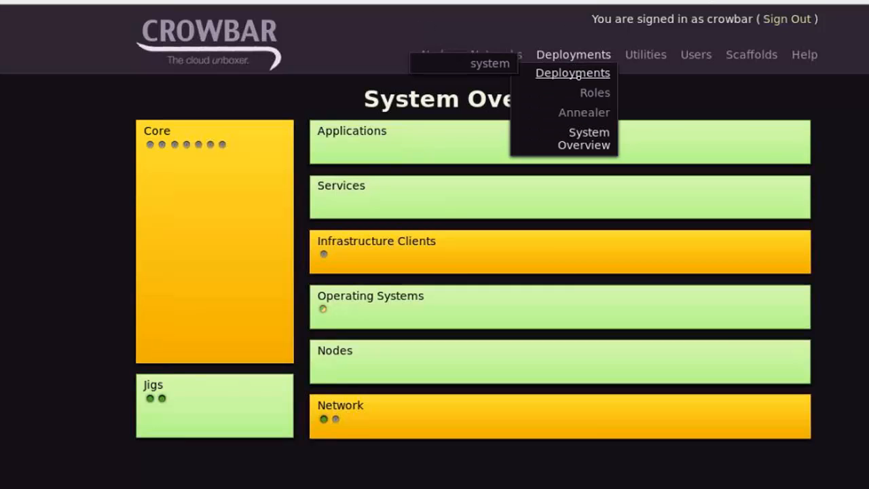
pyautogui.click(492, 64)
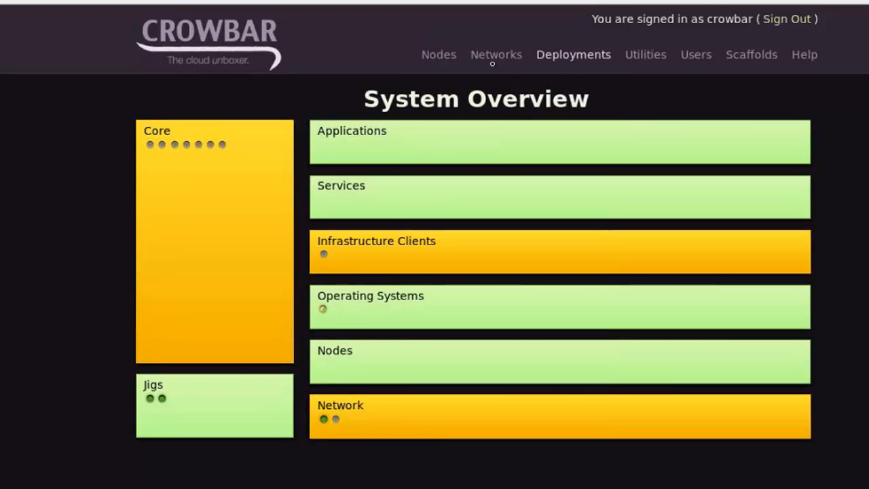
pyautogui.moveTo(559, 54)
pyautogui.moveTo(557, 73)
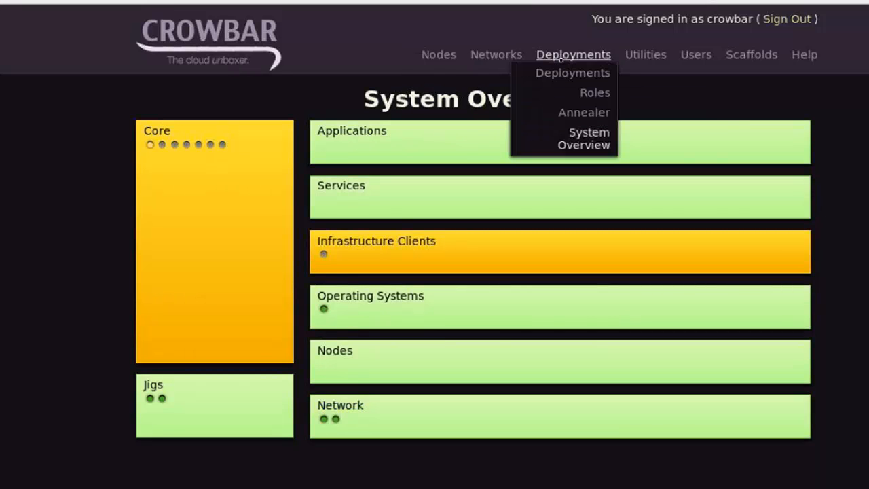
pyautogui.click(493, 64)
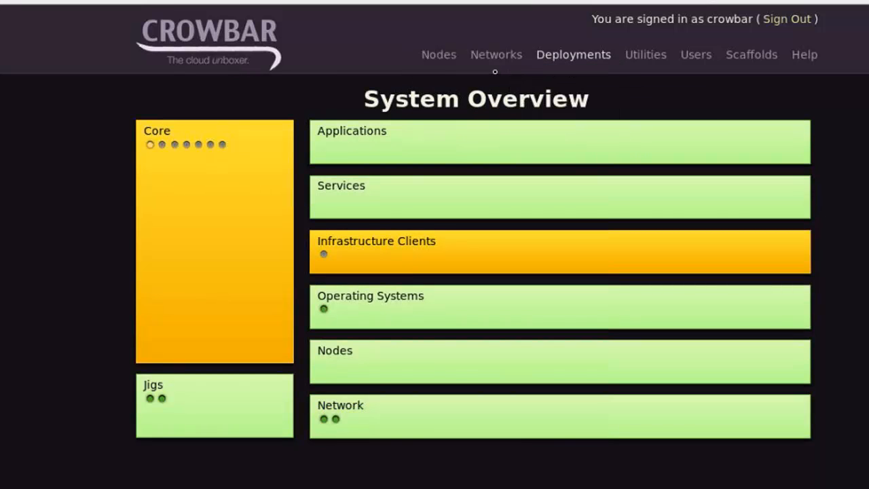
pyautogui.click(547, 56)
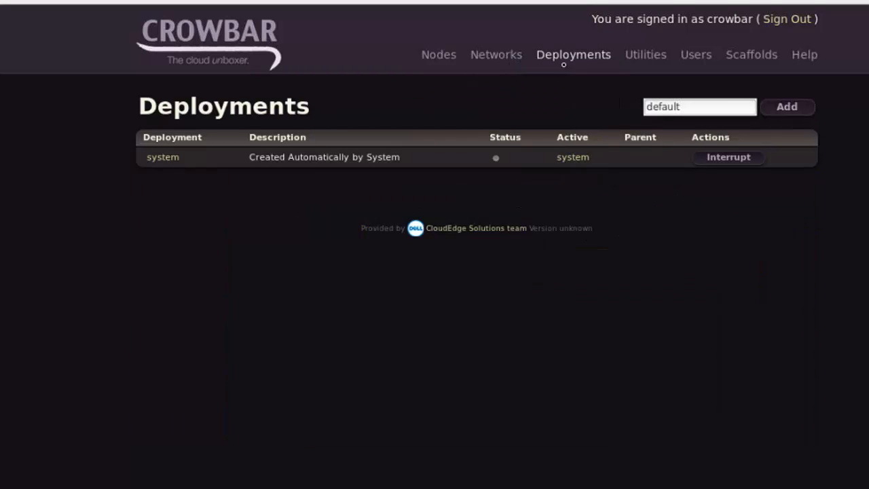
pyautogui.click(577, 76)
pyautogui.click(570, 157)
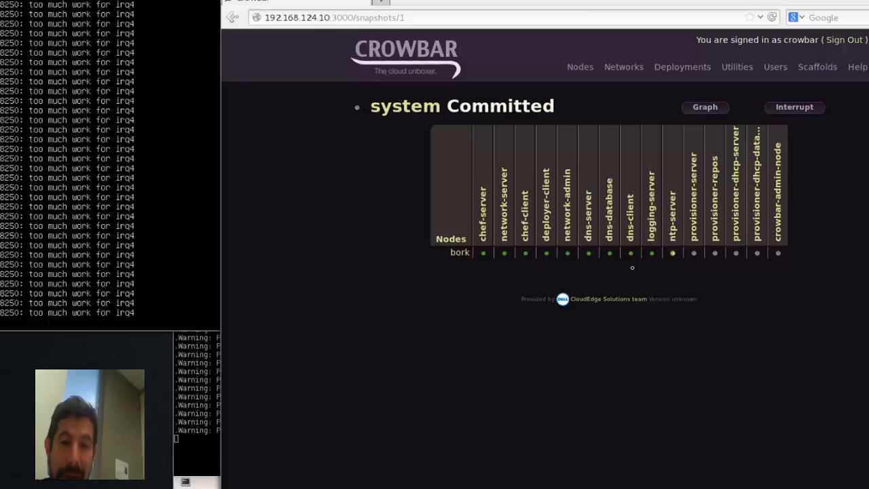
# Step: Open the logging-server role of the bork node and read its upstream and downstream roles and captured log
pyautogui.click(652, 253)
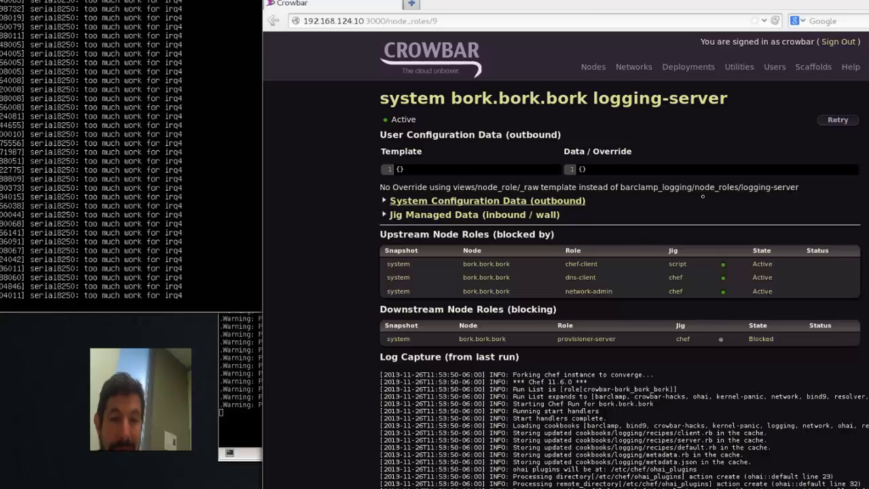
pyautogui.scroll(-5, 702, 197)
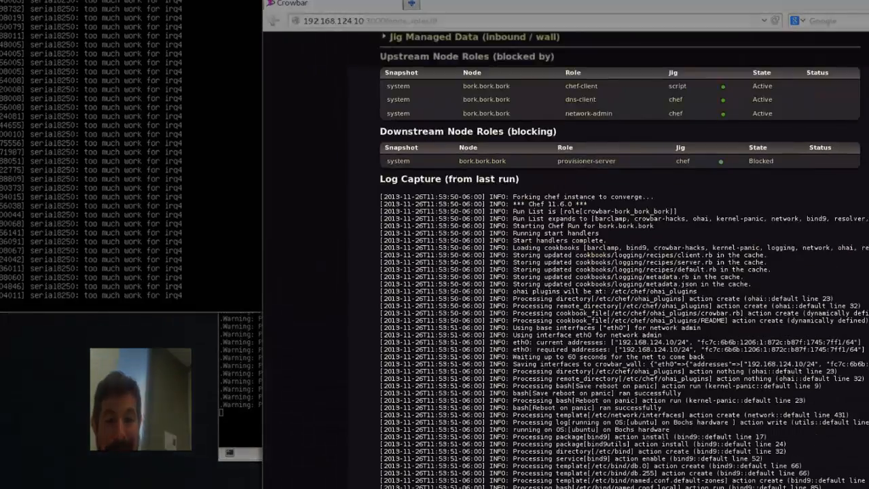
pyautogui.scroll(-8, 625, 272)
pyautogui.scroll(15, 625, 271)
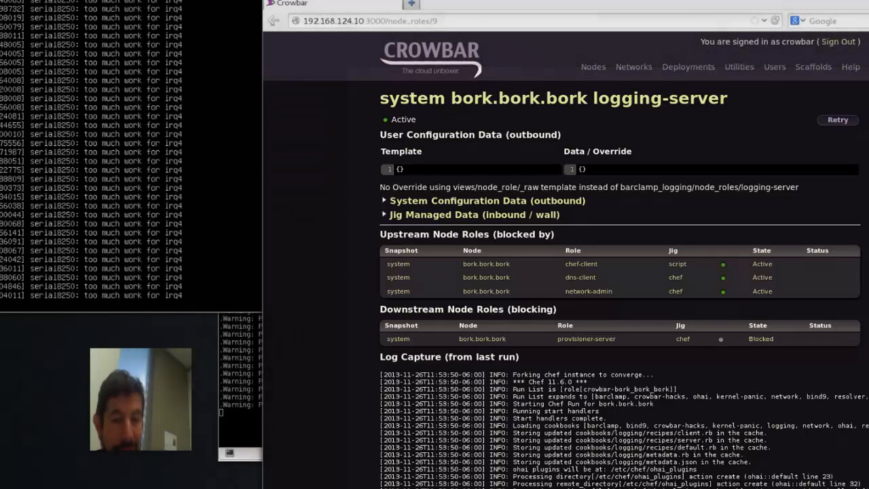
pyautogui.scroll(-3, 566, 260)
pyautogui.scroll(-5, 566, 260)
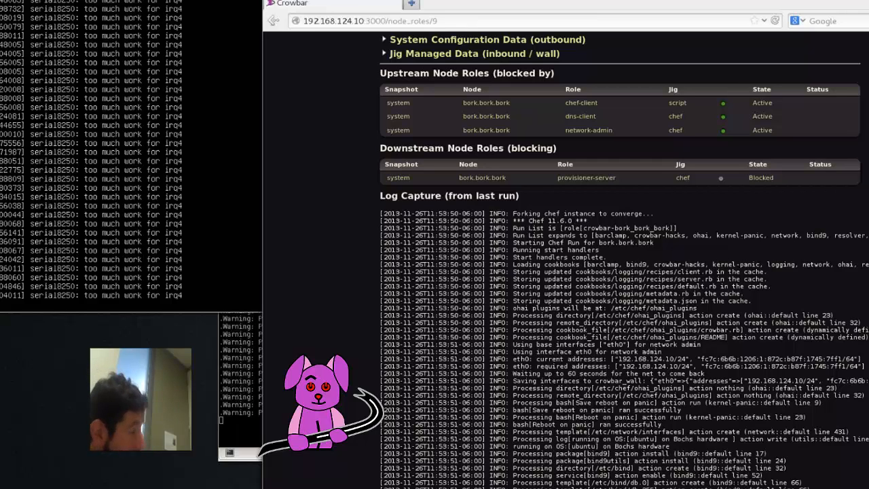
pyautogui.scroll(3, 563, 258)
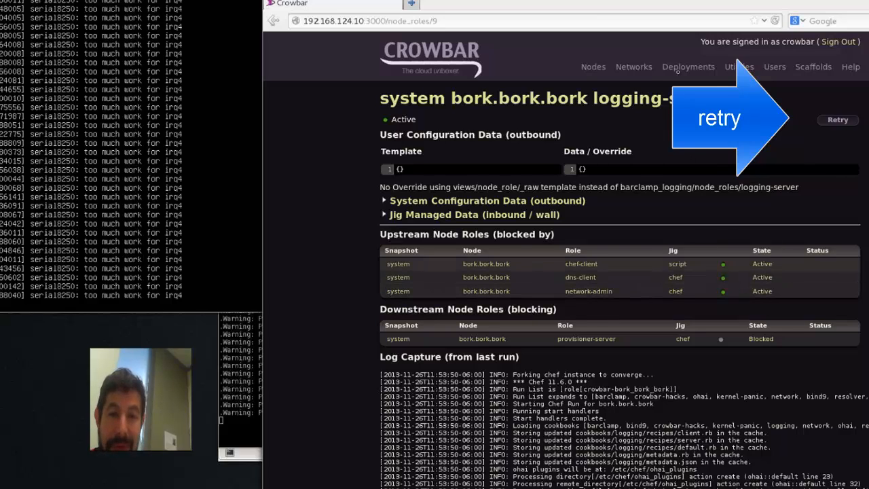
# Step: Recheck the system deployment in the deployments list and move the kvm-virt-1.1 console window lower, clear of the kvm-virt-4.1 console
pyautogui.click(684, 81)
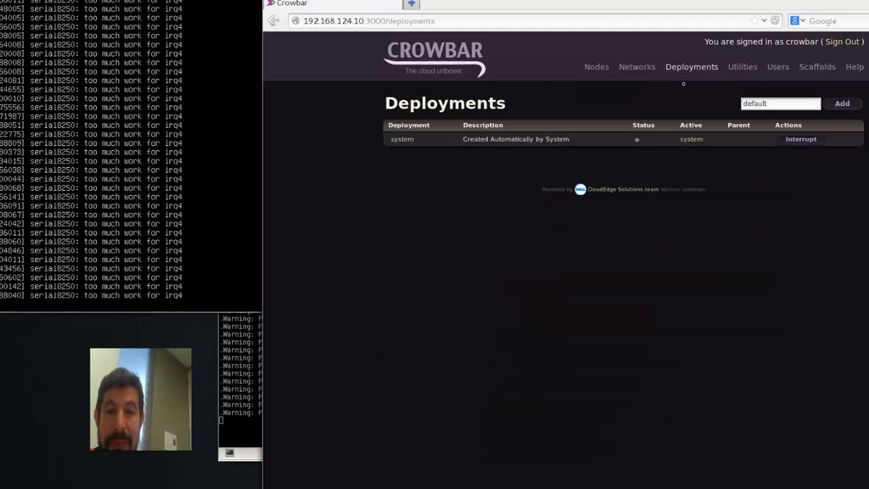
pyautogui.click(683, 140)
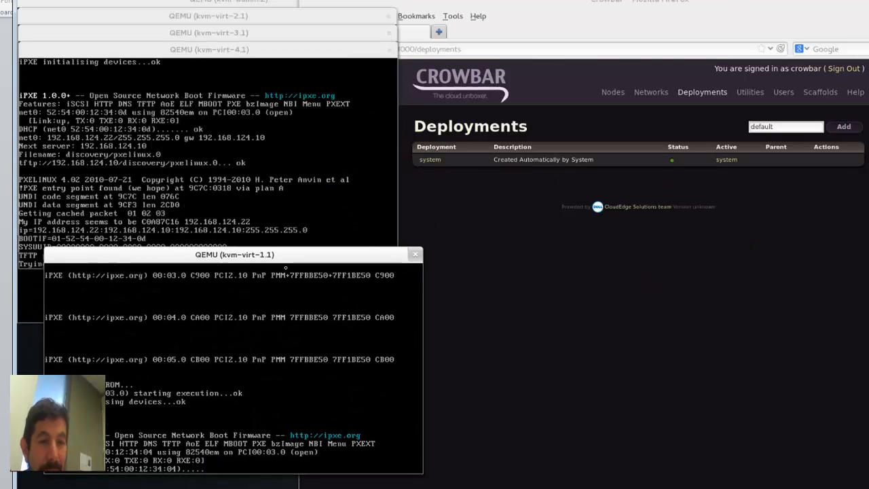
pyautogui.moveTo(291, 259); pyautogui.dragTo(277, 288)
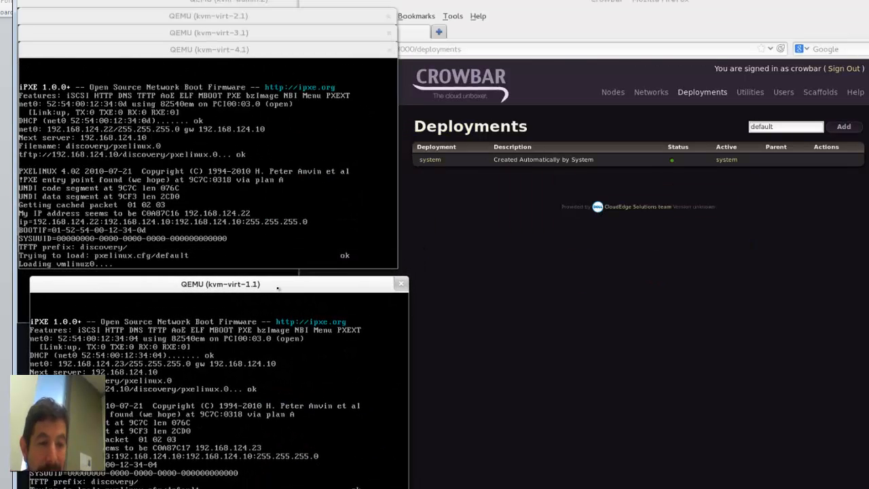
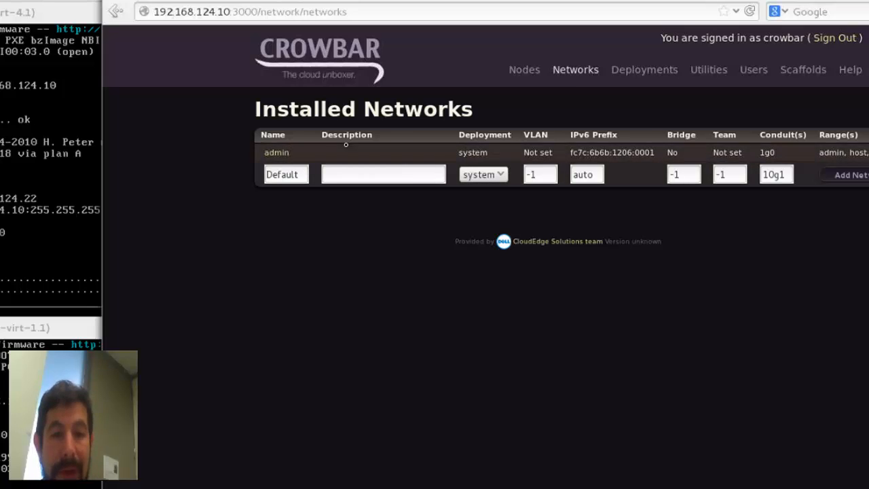
# Step: Add a new deployment named ceph
pyautogui.moveTo(646, 73)
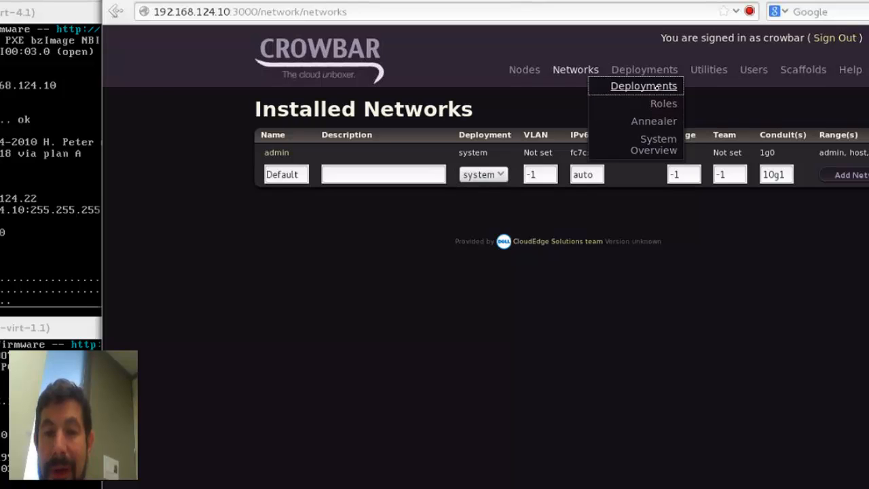
pyautogui.click(656, 87)
pyautogui.click(762, 119)
pyautogui.press('BackSpace')
pyautogui.press('BackSpace')
pyautogui.press('BackSpace')
pyautogui.press('BackSpace')
pyautogui.press('BackSpace')
pyautogui.press('BackSpace')
pyautogui.press('BackSpace')
pyautogui.write('cep')
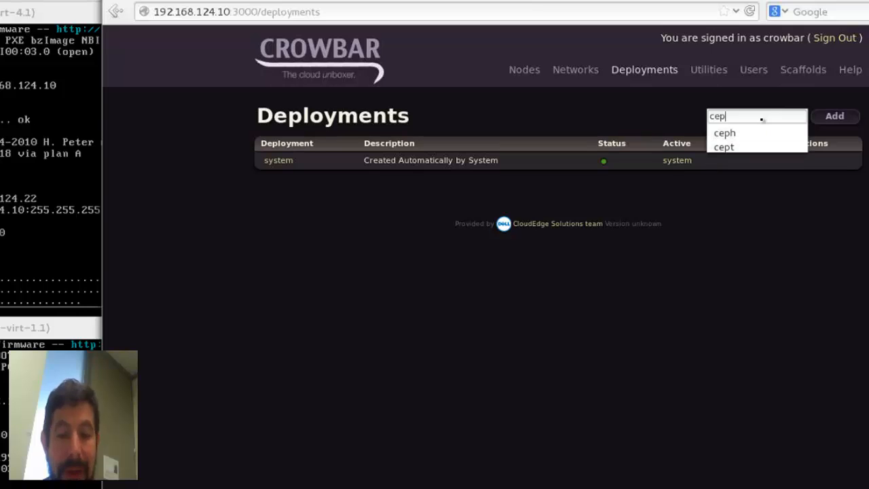
pyautogui.write('h')
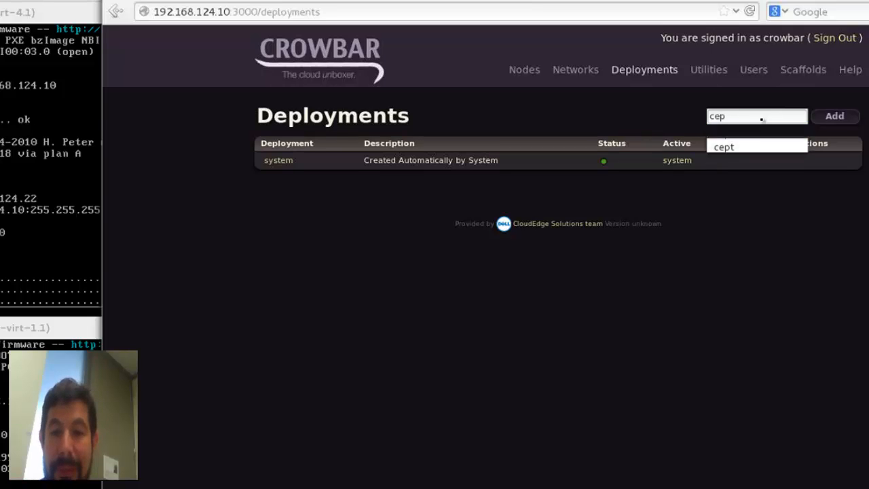
pyautogui.click(849, 116)
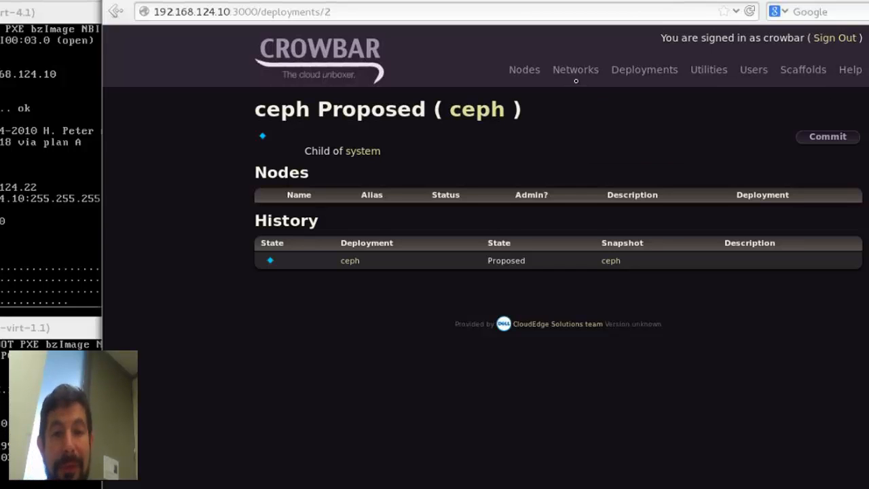
# Step: Check the registered nodes and open the list of installed networks
pyautogui.click(524, 69)
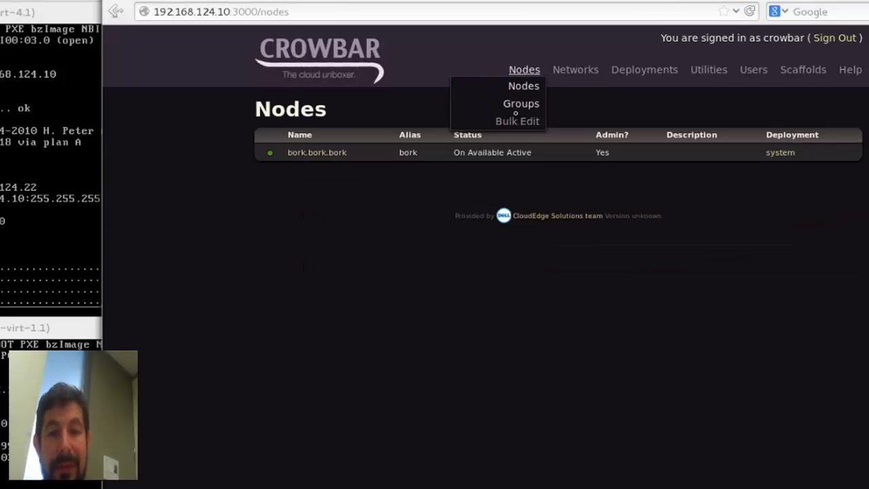
pyautogui.moveTo(604, 69)
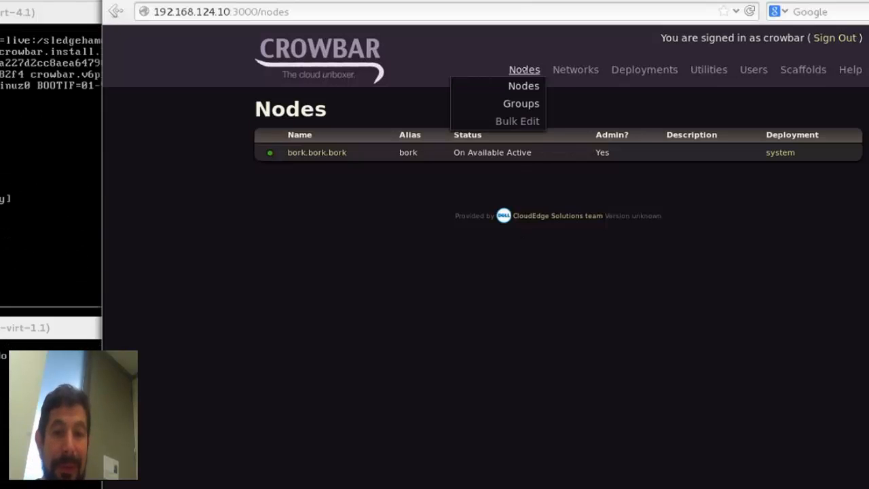
pyautogui.moveTo(556, 70)
pyautogui.click(562, 86)
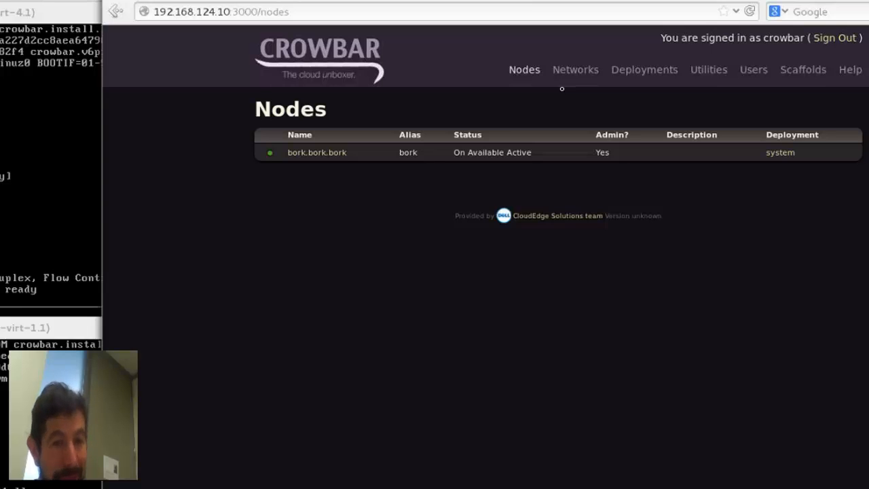
pyautogui.click(588, 86)
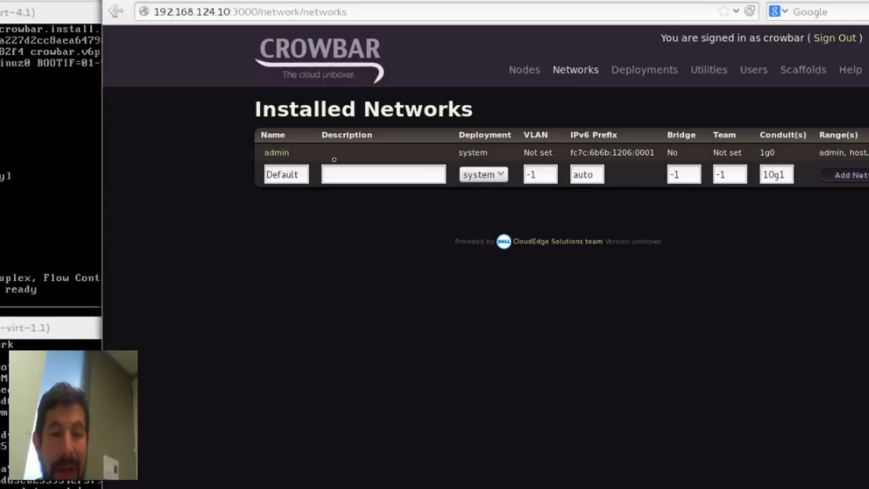
# Step: Add a network named ceph, assigned to the ceph deployment, with conduit 1g2
pyautogui.doubleClick(292, 173)
pyautogui.write('ceph')
pyautogui.press('Tab')
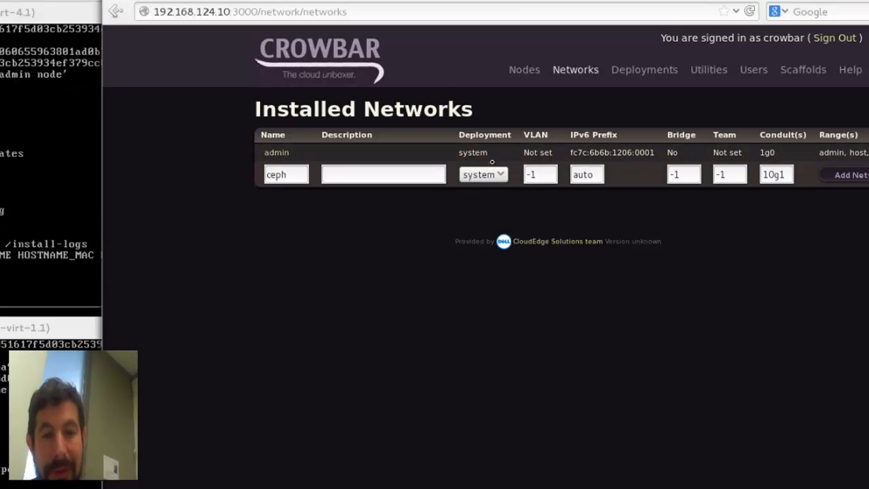
pyautogui.click(486, 174)
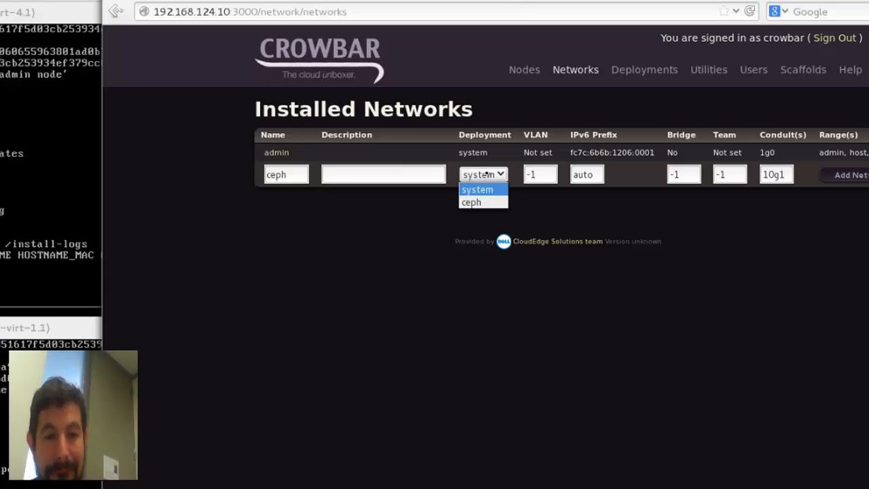
pyautogui.click(475, 202)
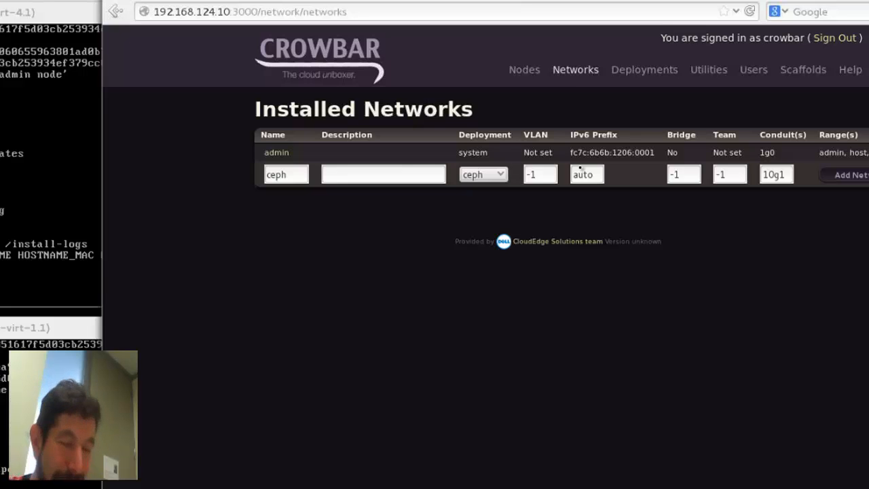
pyautogui.doubleClick(766, 175)
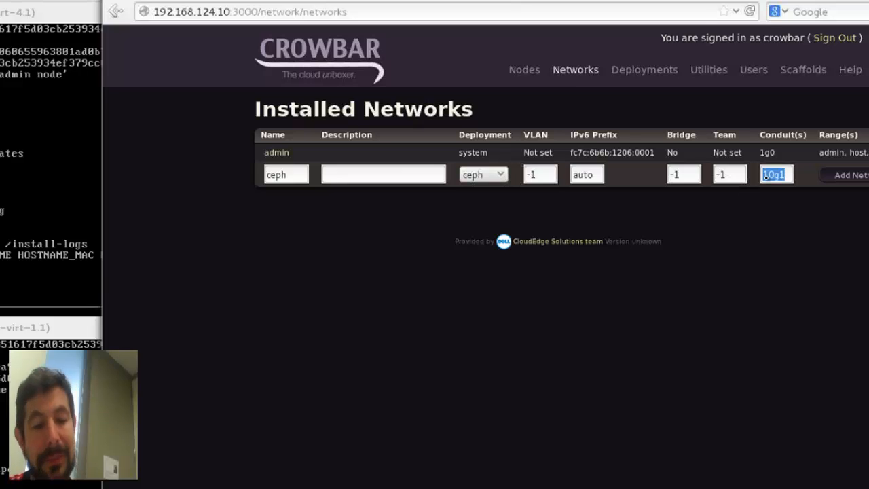
pyautogui.write('1g2')
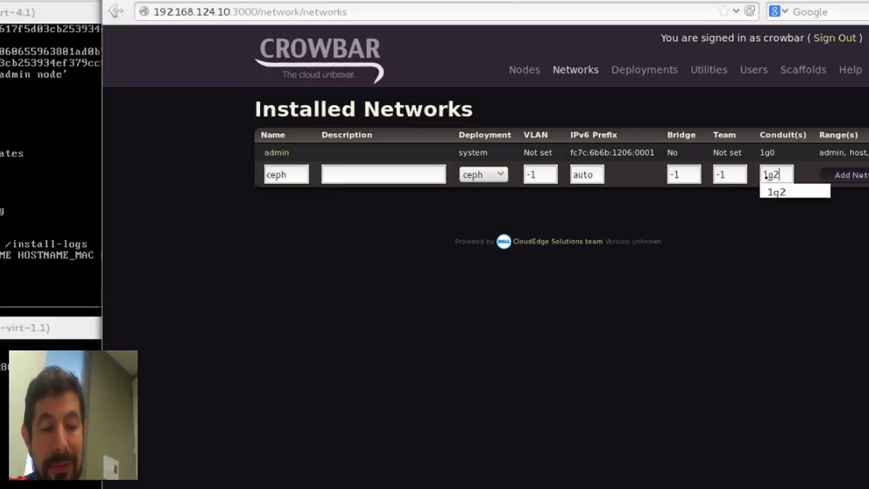
pyautogui.click(834, 227)
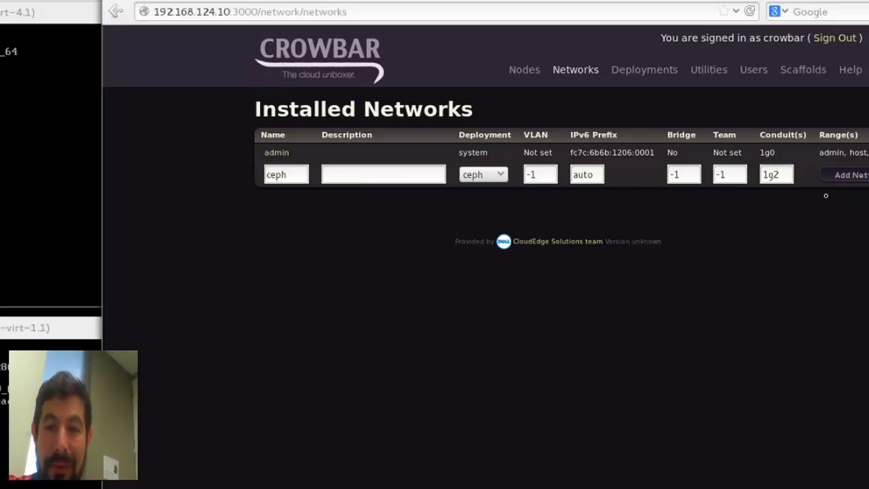
pyautogui.click(863, 175)
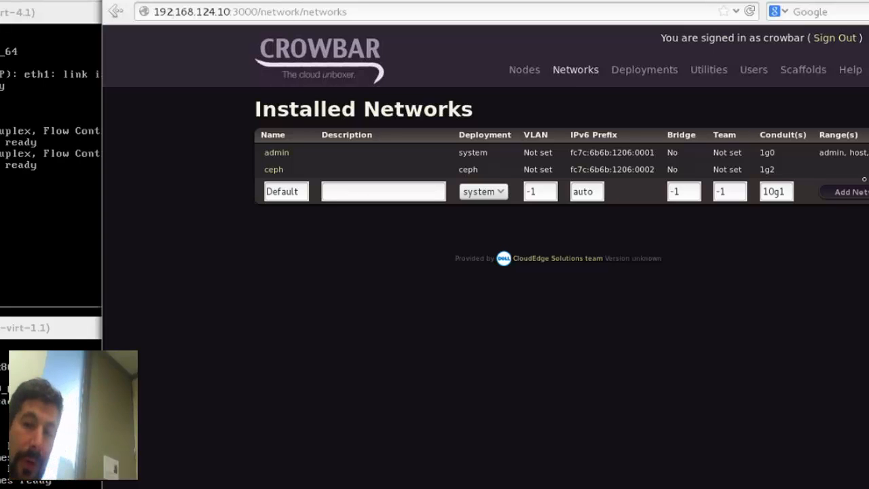
# Step: Switch to the presentation, review the "Networking in Crowbar" slides on VLANs, teaming and conduits, and return to the browser
pyautogui.hotkey('alt', 'Tab')
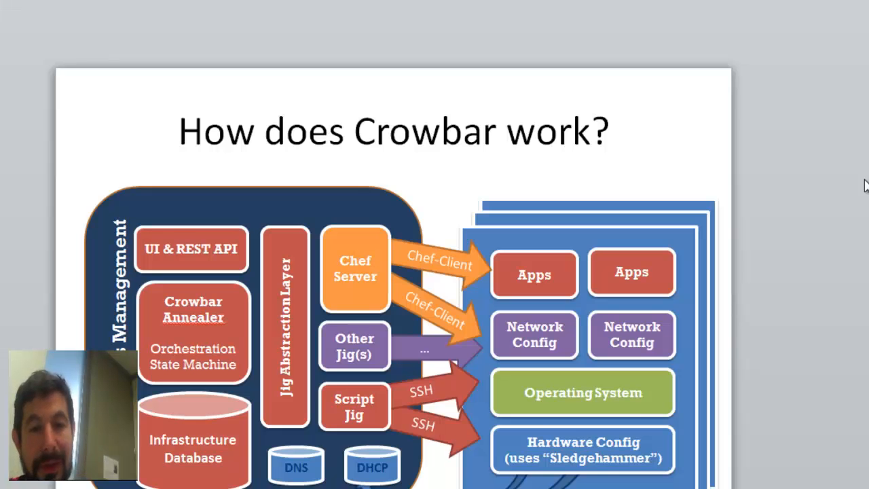
pyautogui.press('pagedown')
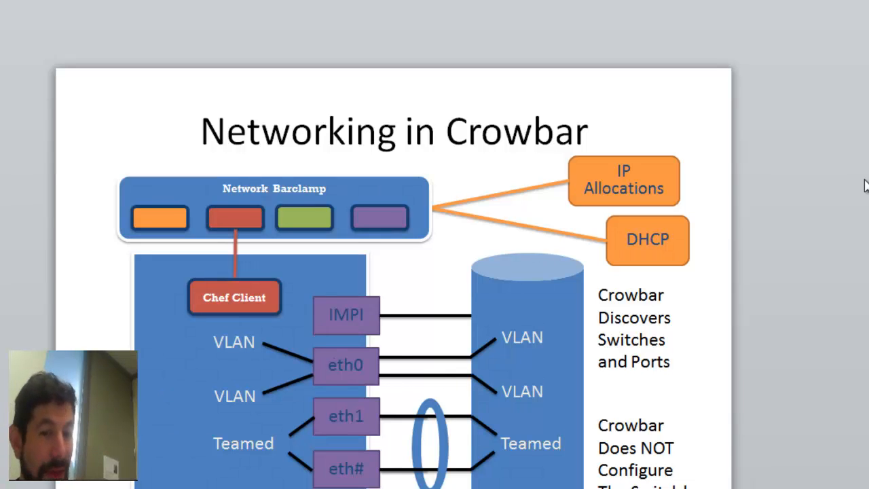
pyautogui.press('pagedown')
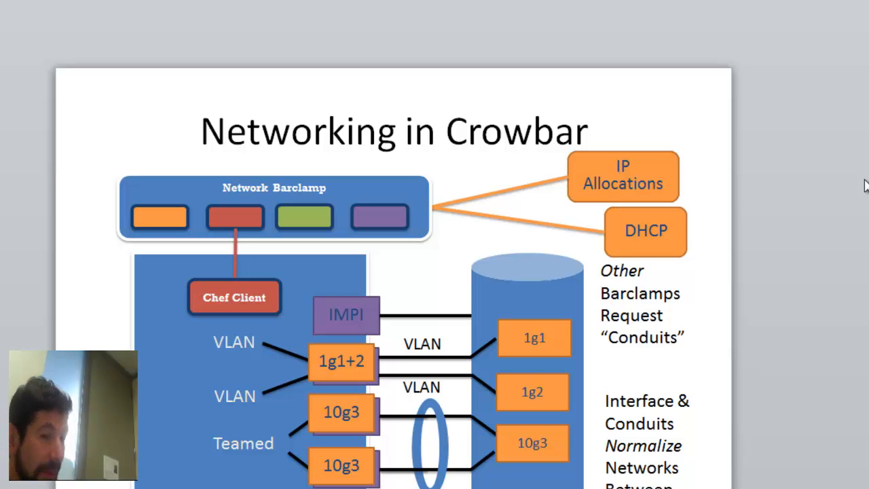
pyautogui.scroll(2, 866, 185)
pyautogui.hotkey('alt', 'Tab')
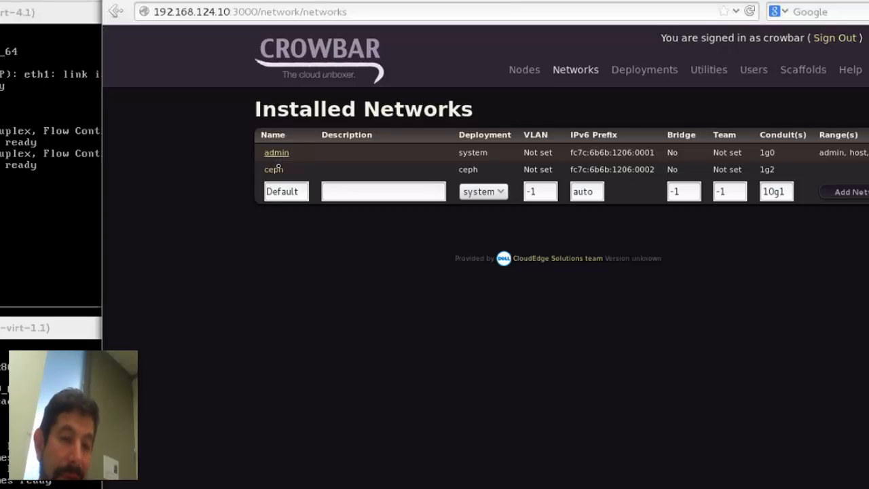
# Step: Review the ceph network's settings and ranges, and check the deployment assignments in the nodes list
pyautogui.click(274, 169)
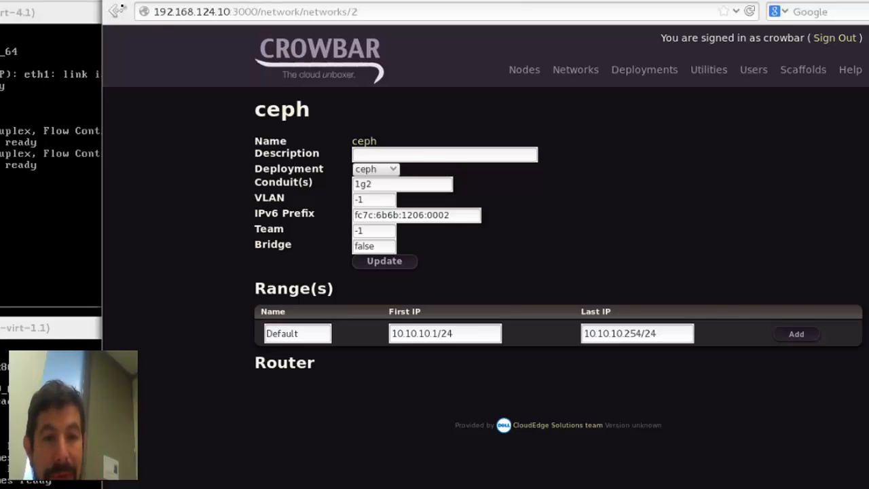
pyautogui.click(117, 11)
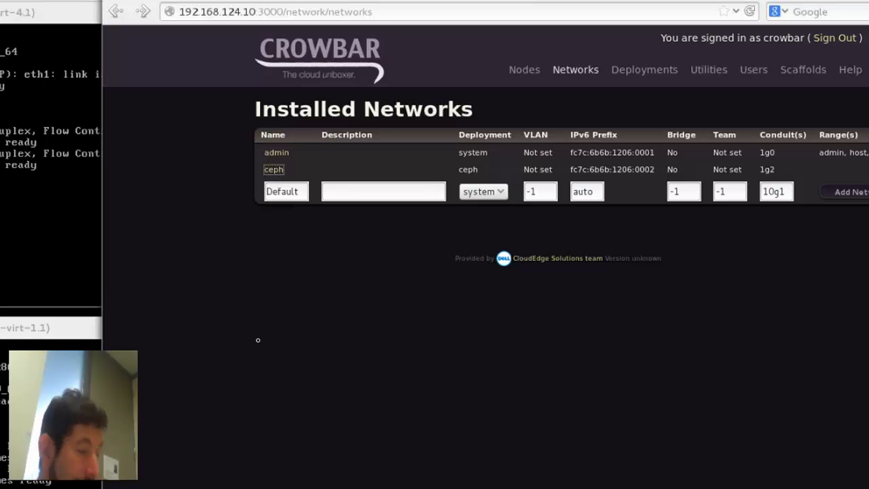
pyautogui.click(520, 70)
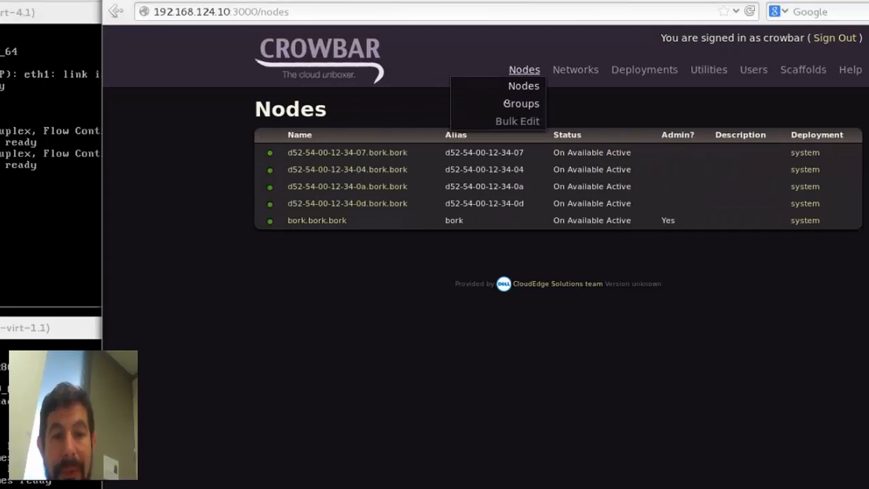
# Step: Open the active system deployment and examine which roles are assigned to each node
pyautogui.moveTo(645, 71)
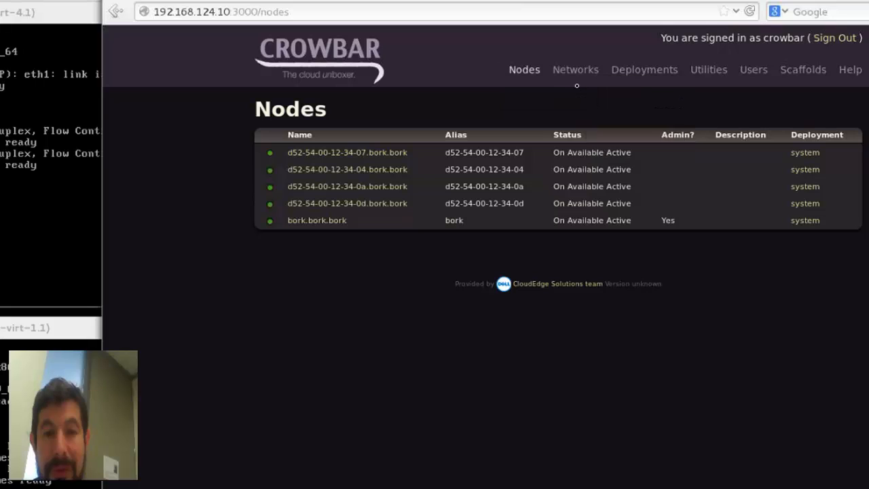
pyautogui.click(642, 69)
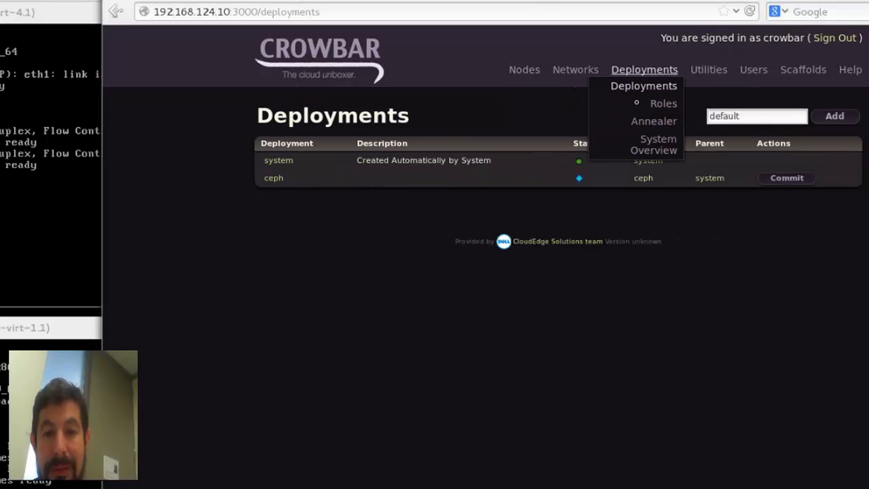
pyautogui.click(647, 160)
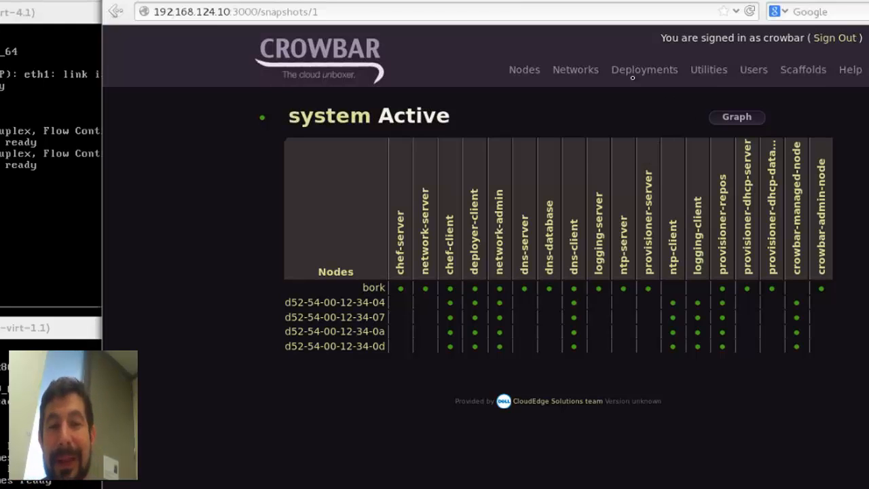
pyautogui.moveTo(648, 68)
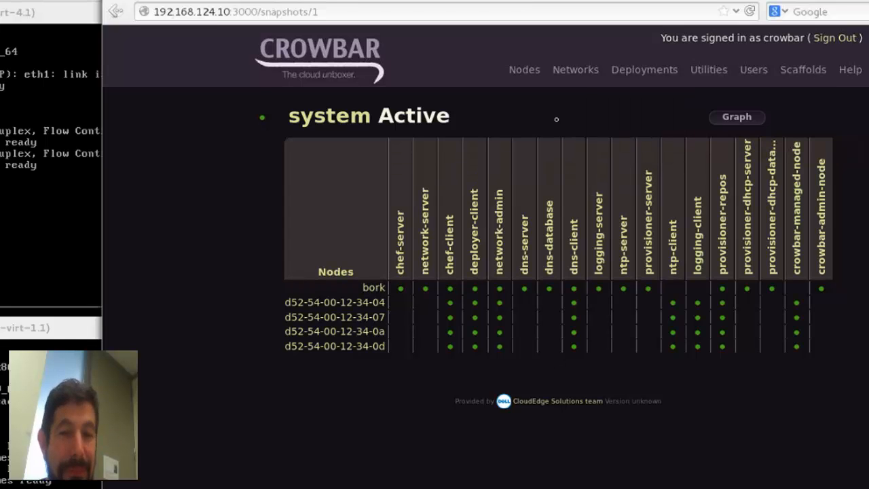
pyautogui.moveTo(525, 70)
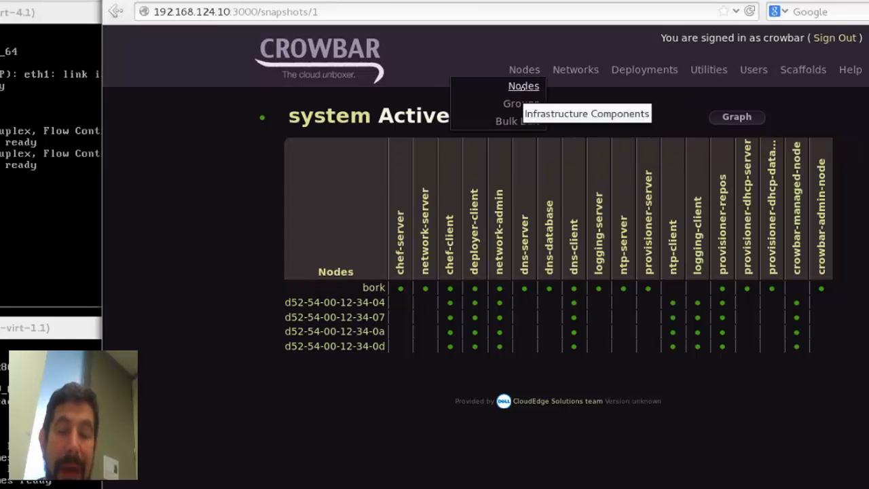
pyautogui.click(522, 86)
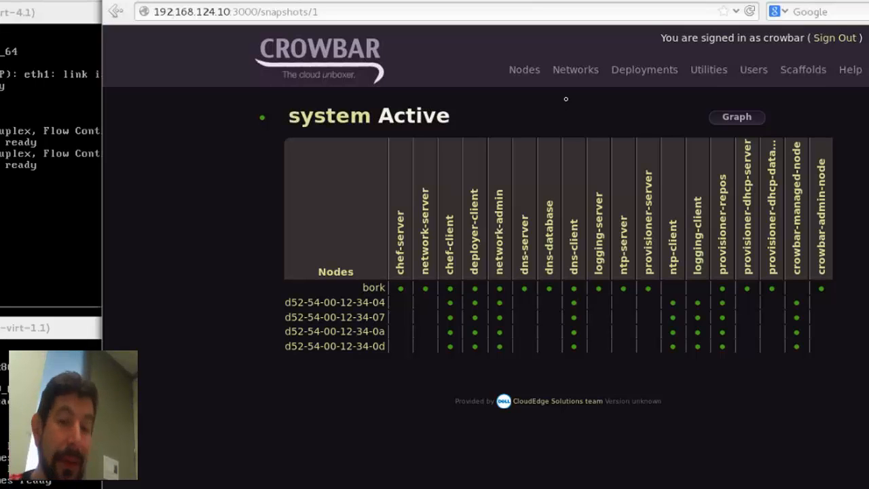
pyautogui.moveTo(575, 72)
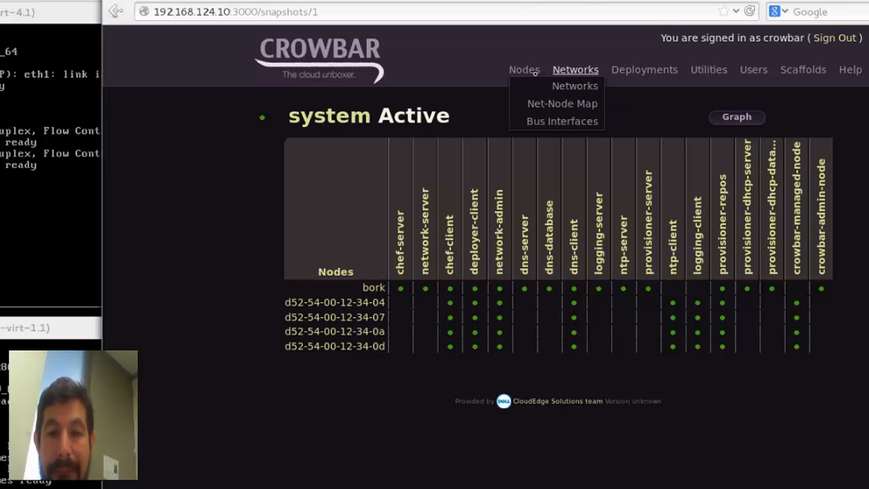
pyautogui.moveTo(533, 70)
pyautogui.click(515, 122)
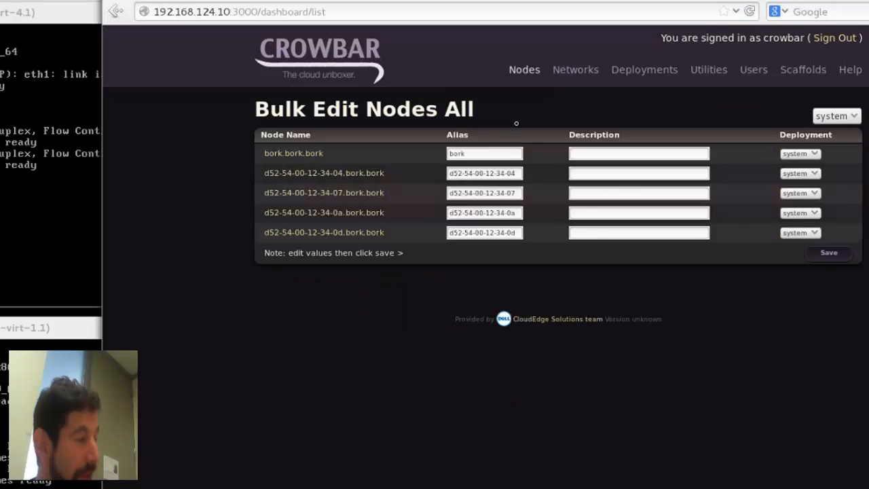
pyautogui.click(786, 174)
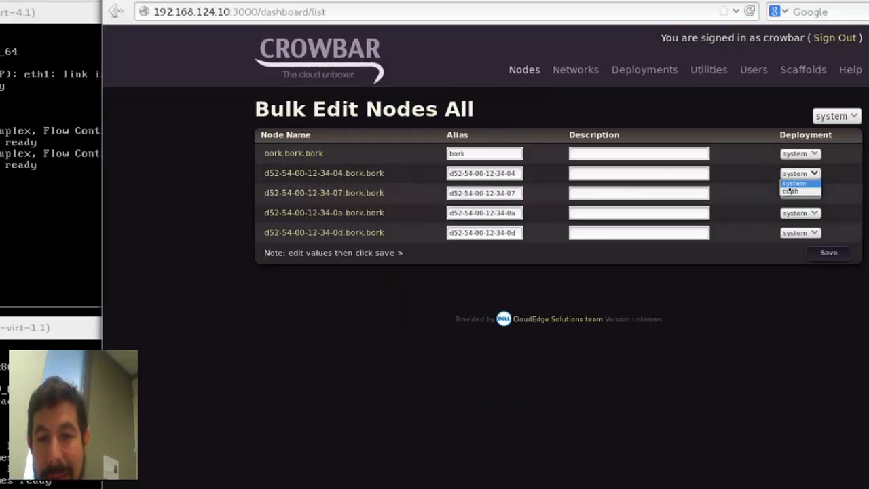
pyautogui.click(790, 191)
pyautogui.click(798, 194)
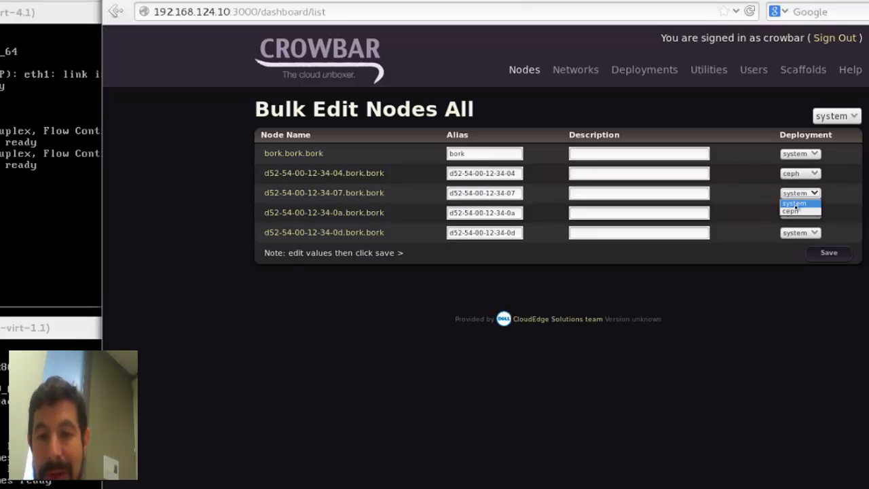
pyautogui.click(797, 211)
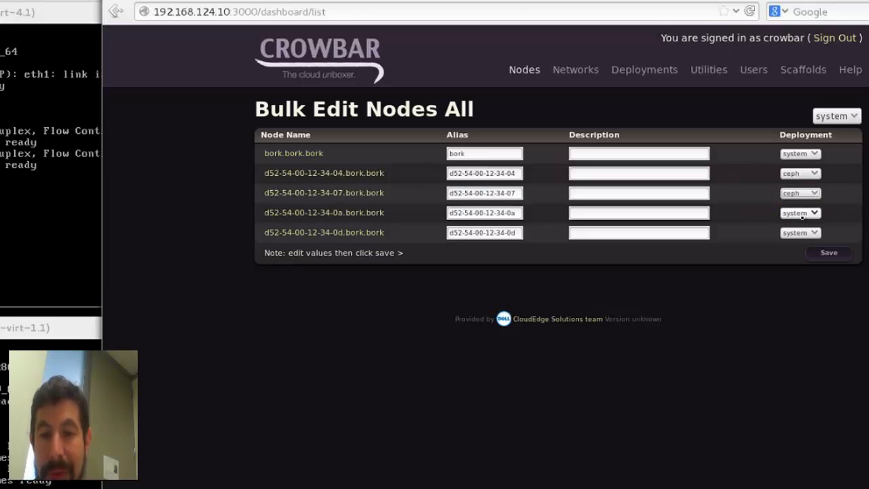
pyautogui.click(802, 214)
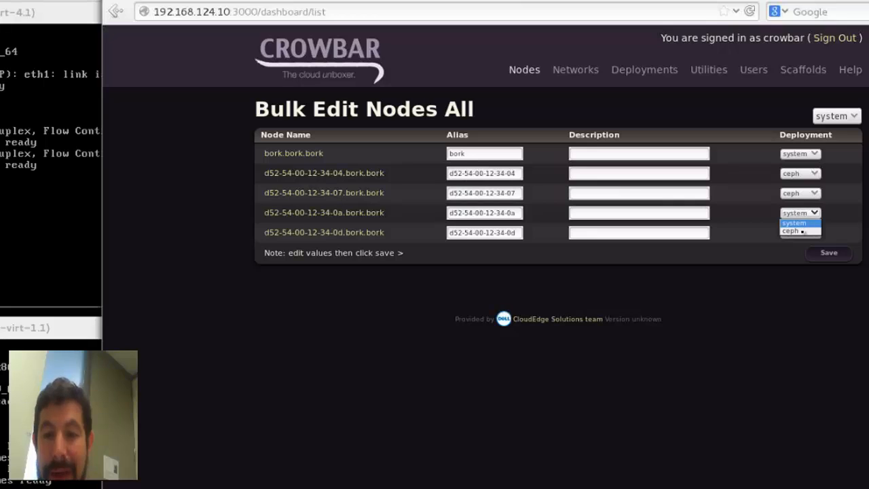
pyautogui.click(803, 231)
pyautogui.click(794, 233)
pyautogui.click(793, 251)
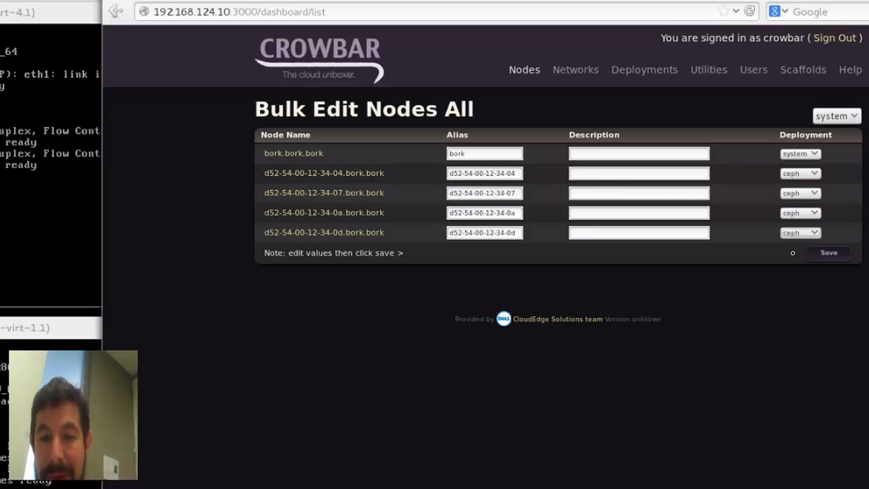
pyautogui.click(829, 255)
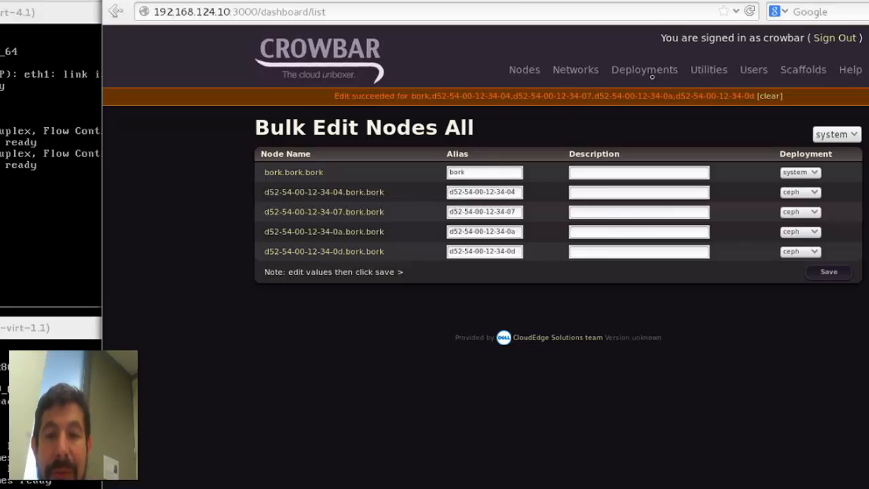
# Step: Open the proposed ceph deployment and add the ceph-mon and ceph-osd roles to it
pyautogui.click(635, 89)
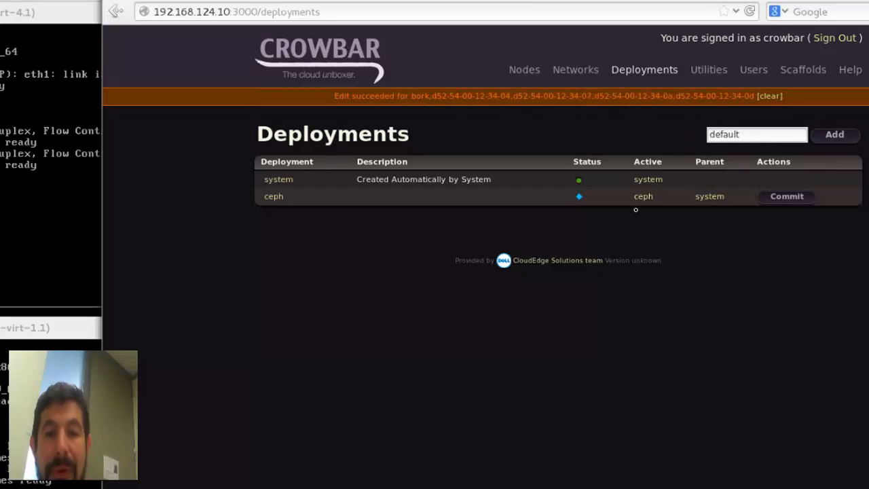
pyautogui.click(644, 196)
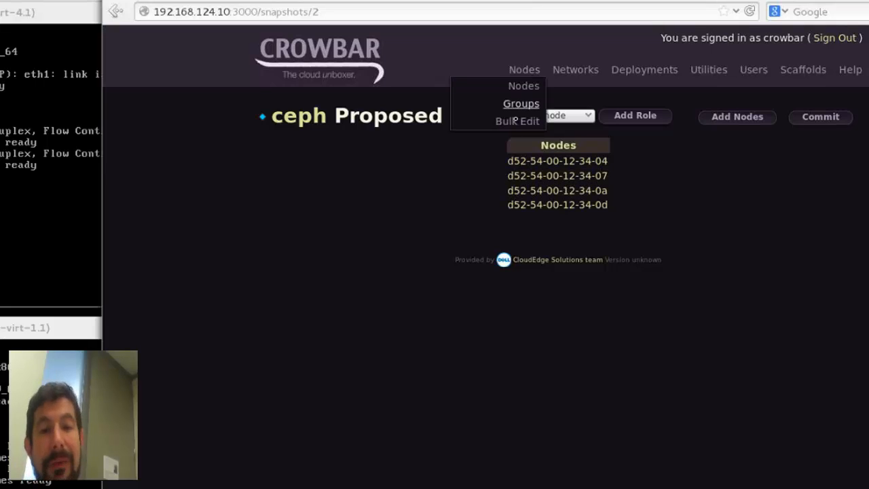
pyautogui.click(555, 117)
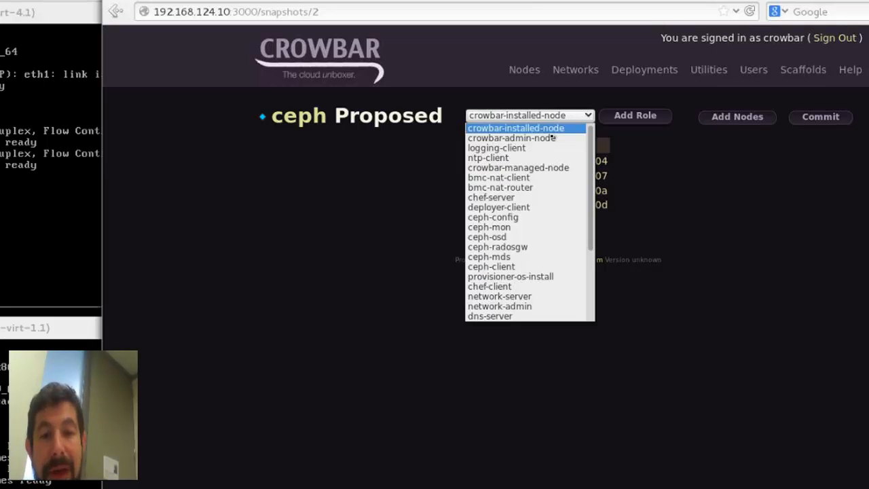
pyautogui.click(528, 228)
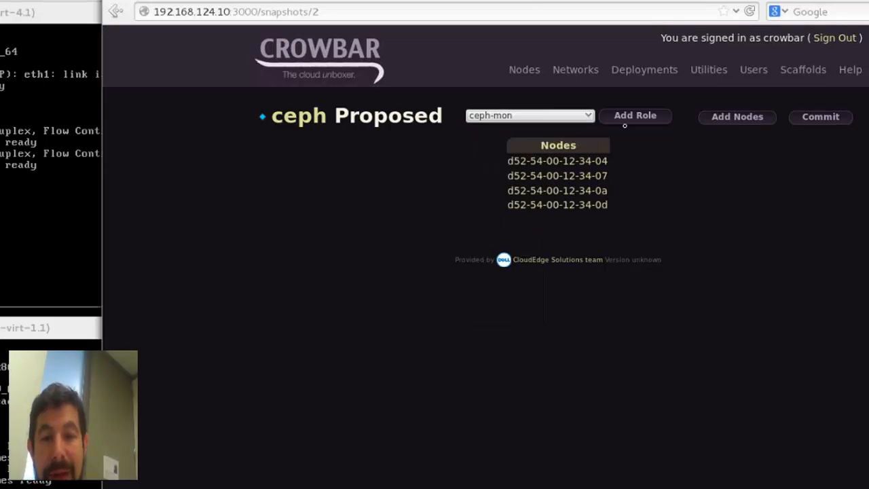
pyautogui.click(630, 116)
pyautogui.click(592, 116)
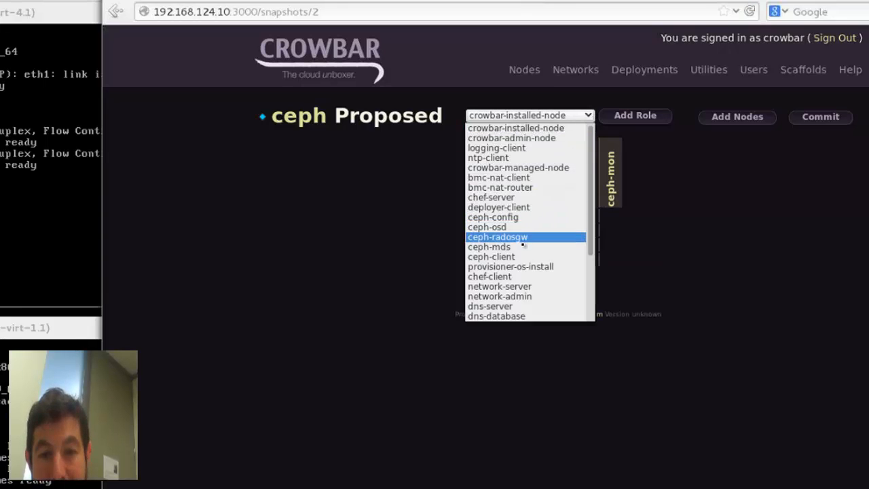
pyautogui.click(509, 227)
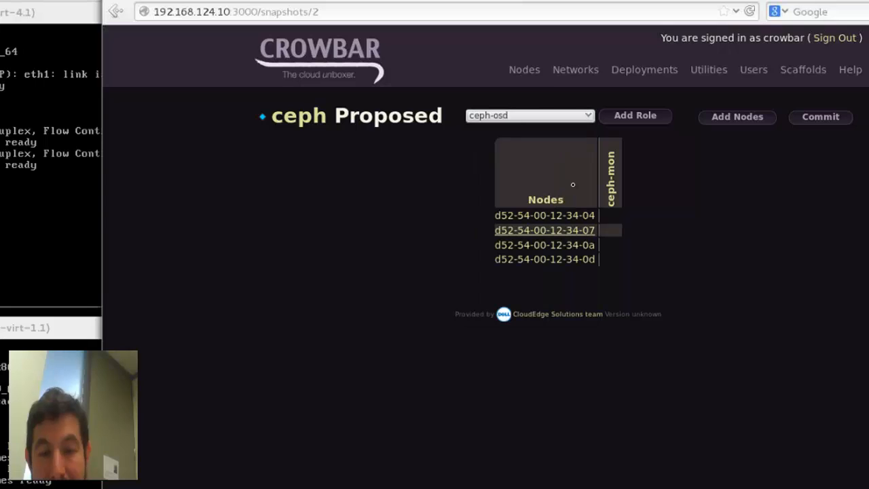
pyautogui.click(614, 116)
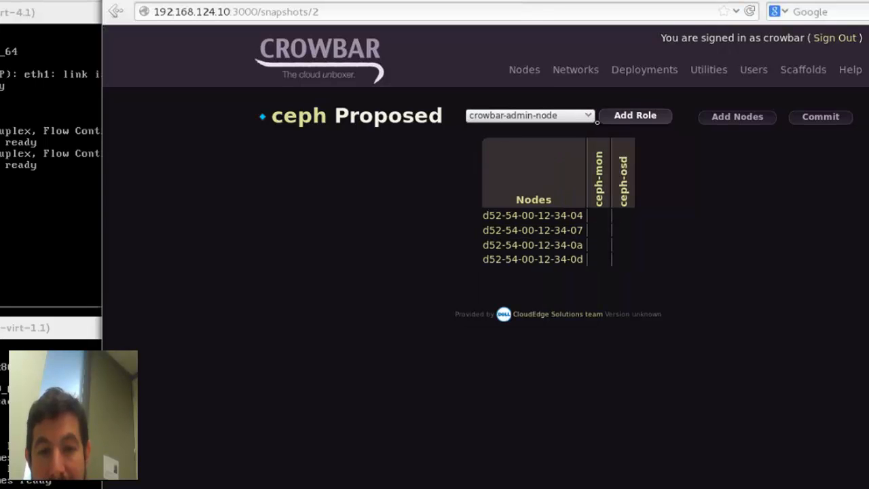
# Step: Add the ceph-mds role to the proposed ceph deployment
pyautogui.click(548, 116)
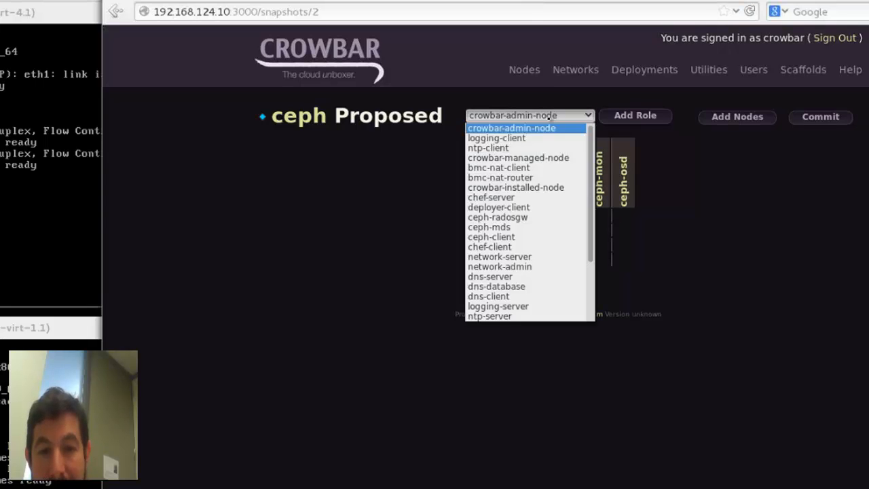
pyautogui.click(519, 229)
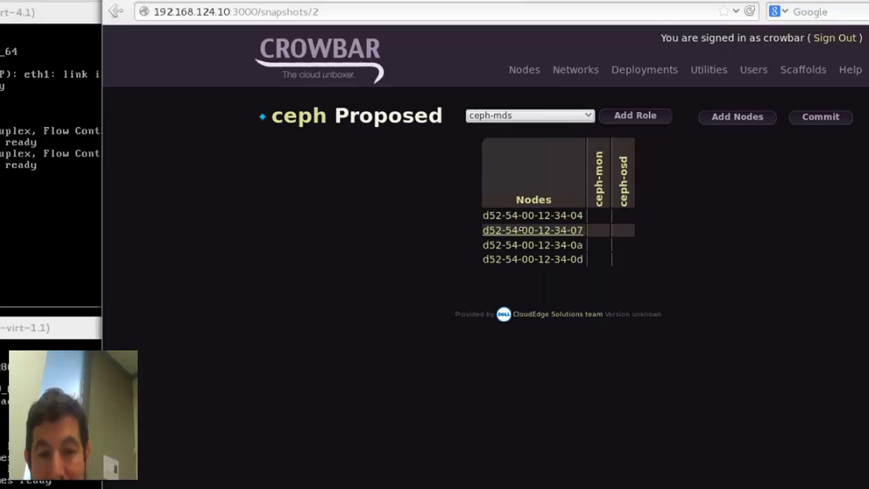
pyautogui.click(630, 116)
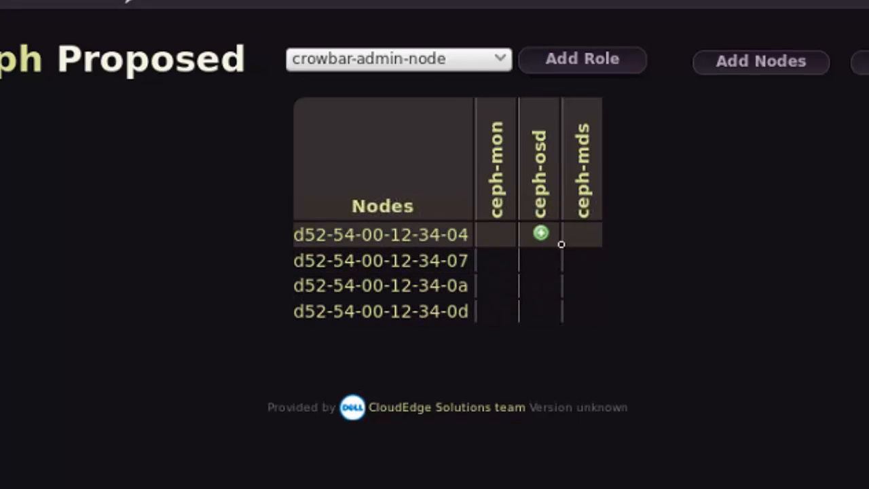
pyautogui.click(496, 233)
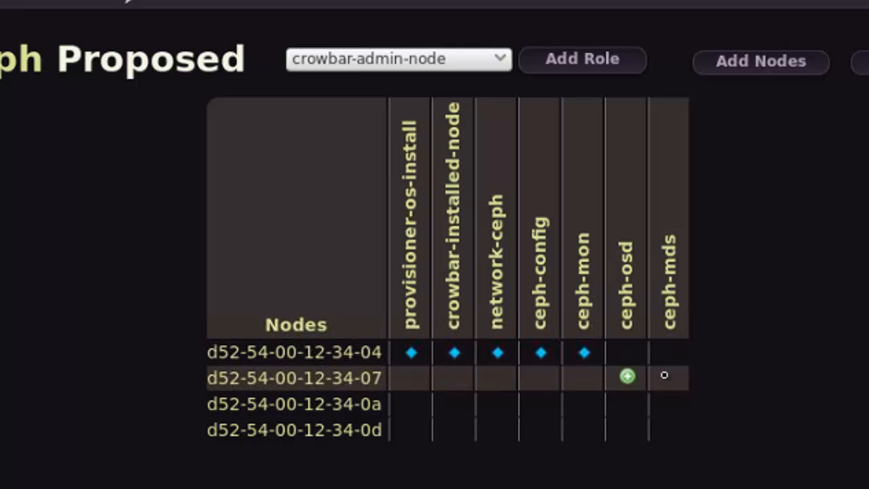
pyautogui.click(670, 428)
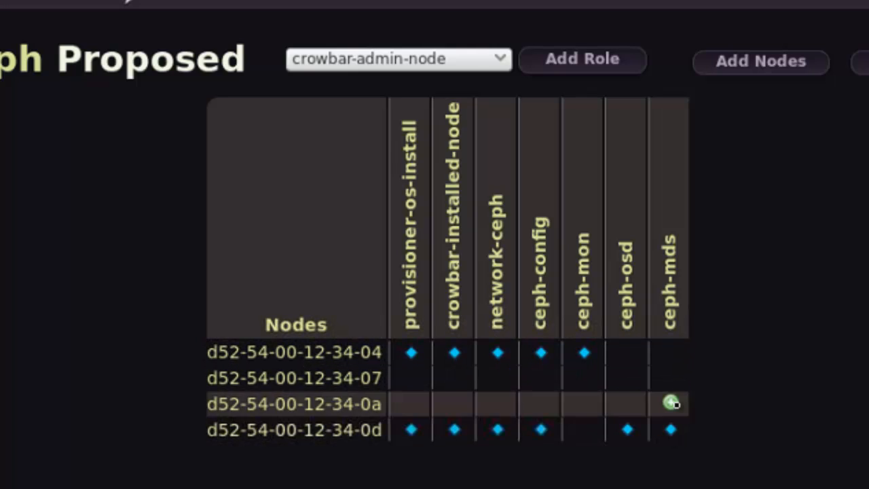
pyautogui.click(626, 402)
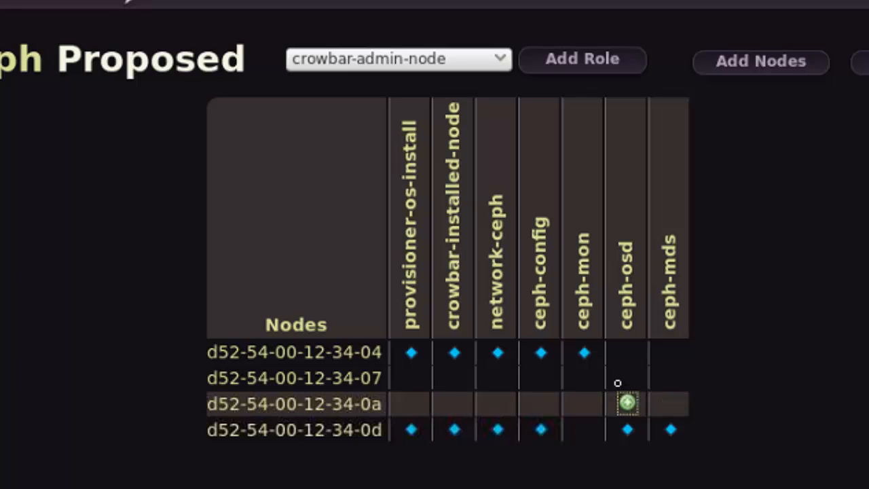
pyautogui.click(626, 351)
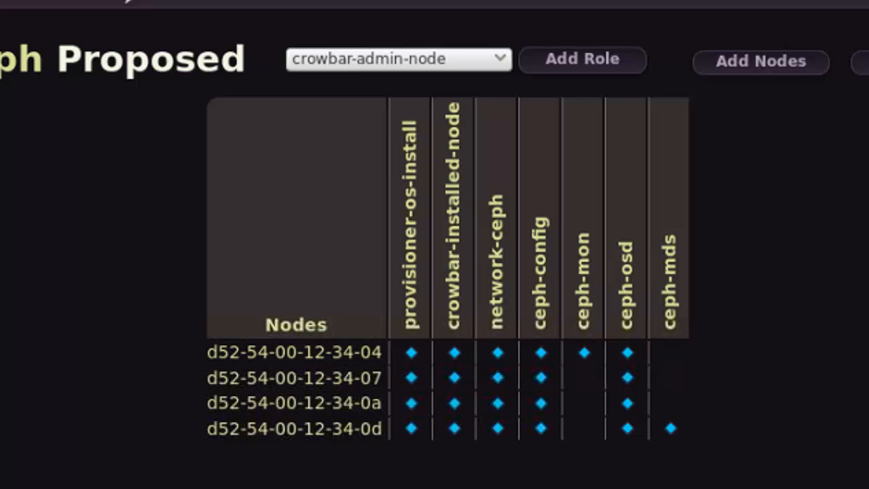
pyautogui.click(584, 376)
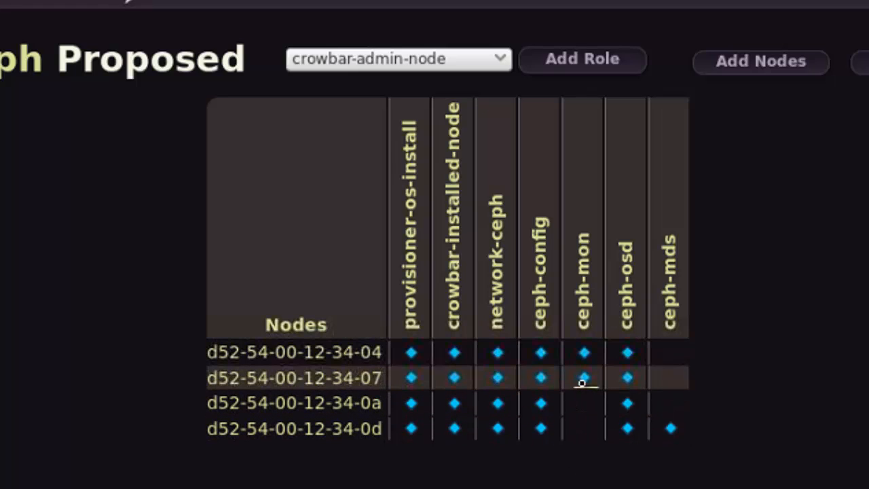
pyautogui.click(584, 403)
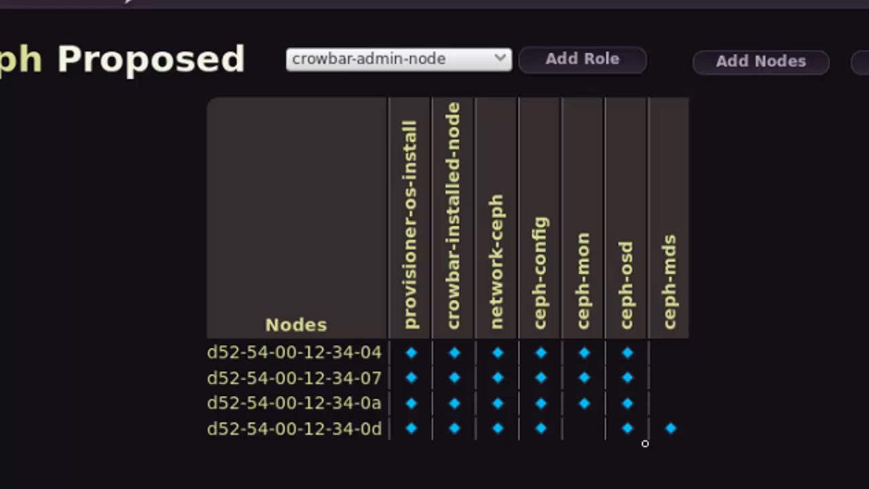
pyautogui.click(670, 403)
pyautogui.click(670, 378)
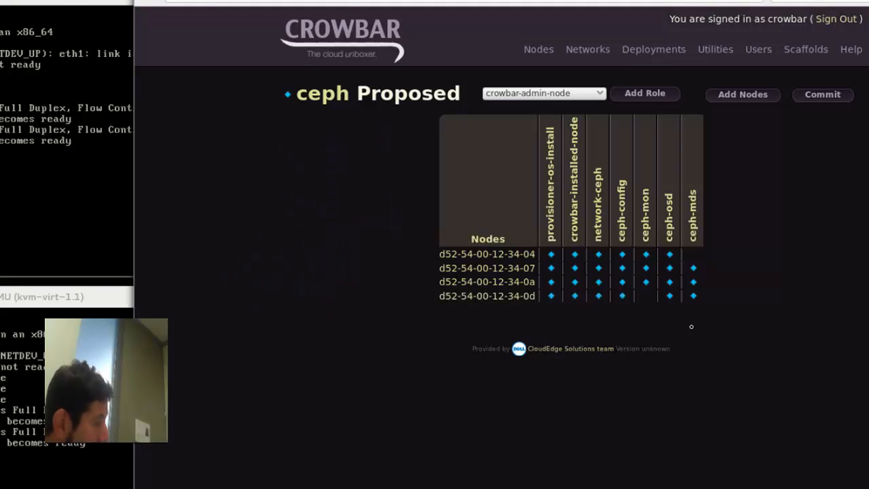
pyautogui.click(810, 98)
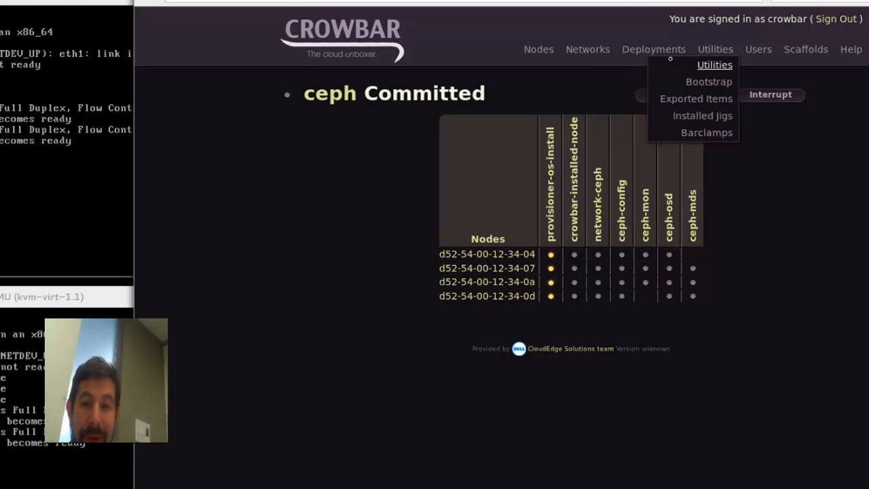
# Step: Review the role status of each node in the system deployment, and check the System Overview
pyautogui.click(653, 64)
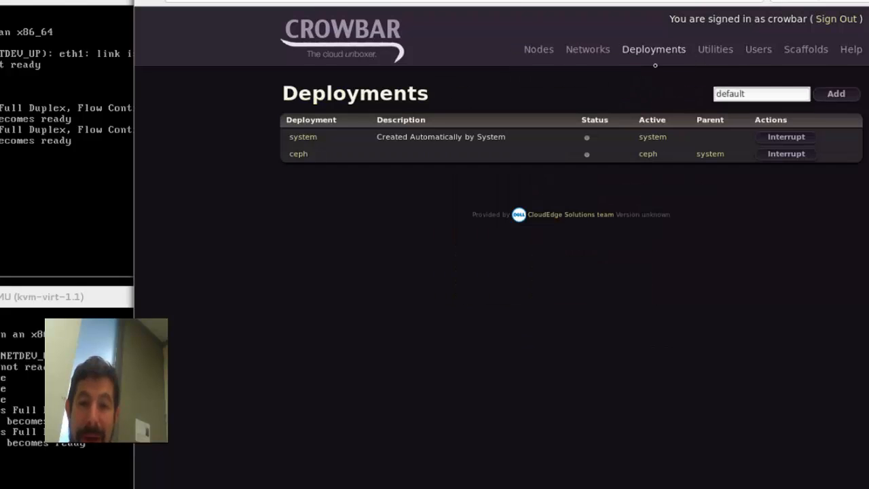
pyautogui.click(651, 137)
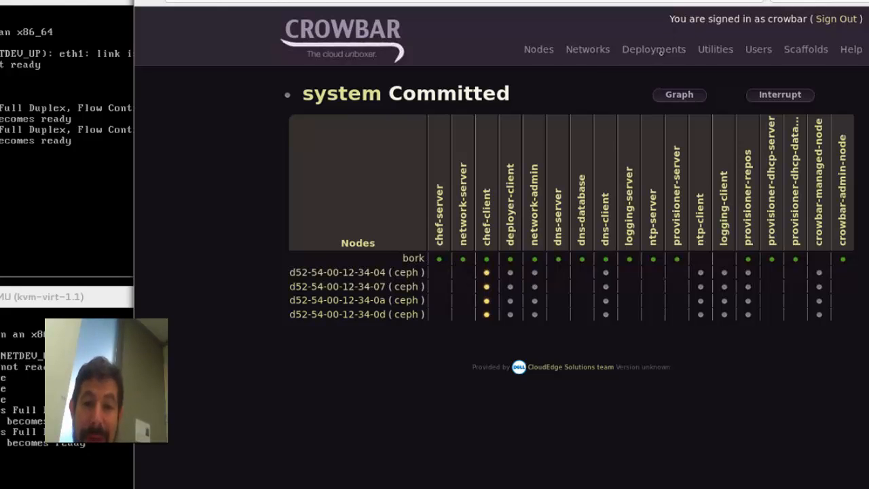
pyautogui.moveTo(664, 43)
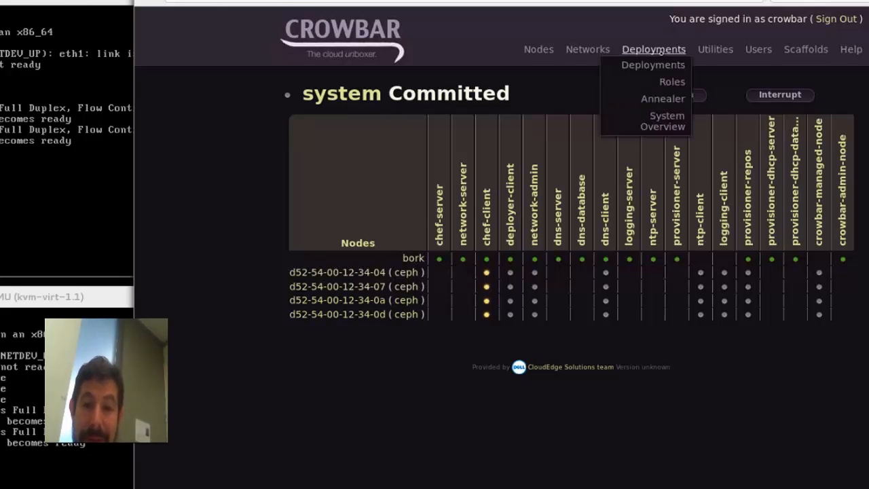
pyautogui.click(666, 120)
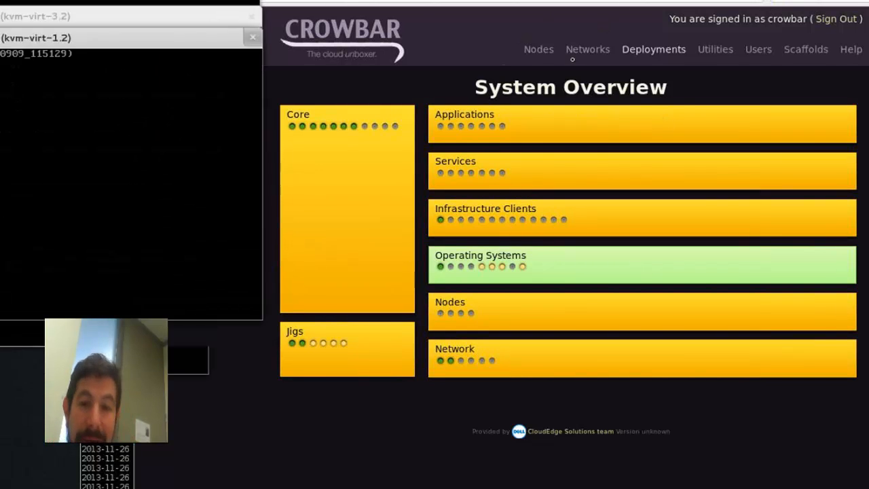
pyautogui.moveTo(472, 127)
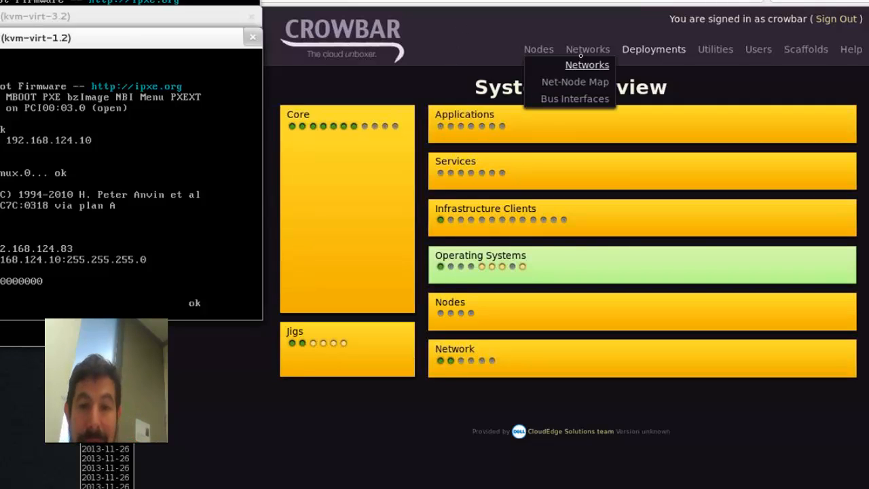
# Step: Open the Annealer activity monitor and examine its To Do and Blocked role items for the system and ceph deployments
pyautogui.moveTo(649, 50)
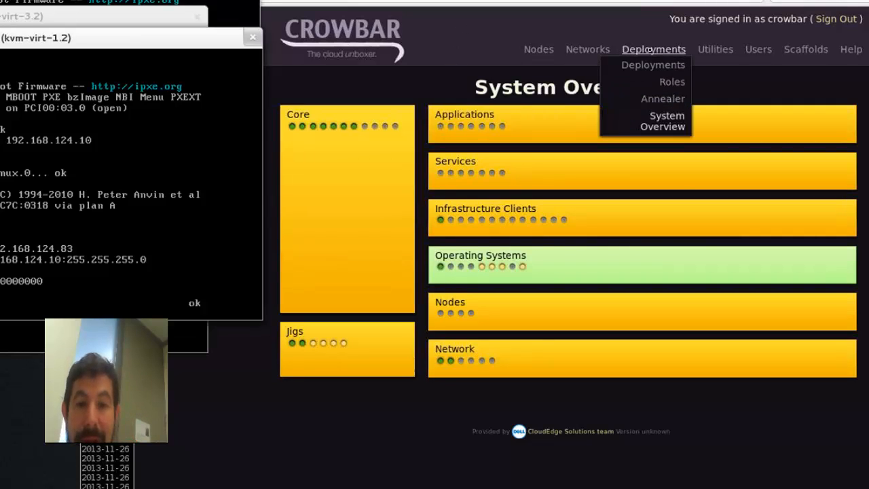
pyautogui.click(663, 98)
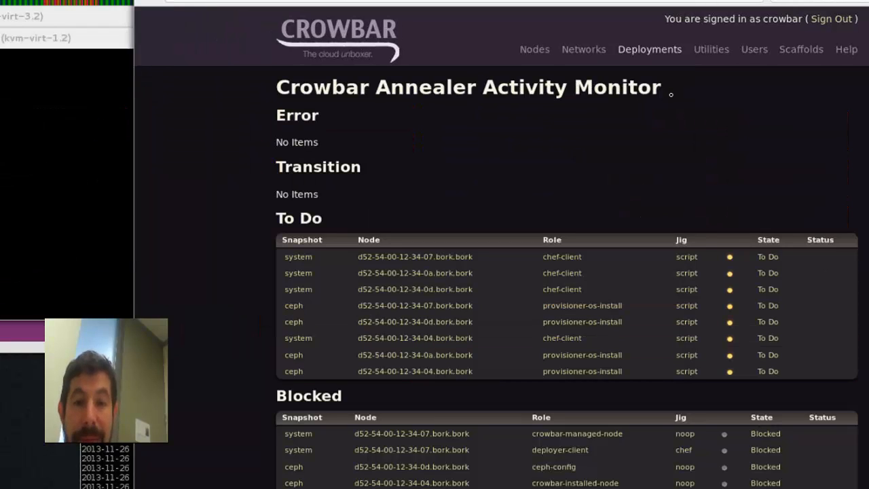
pyautogui.scroll(-5, 567, 272)
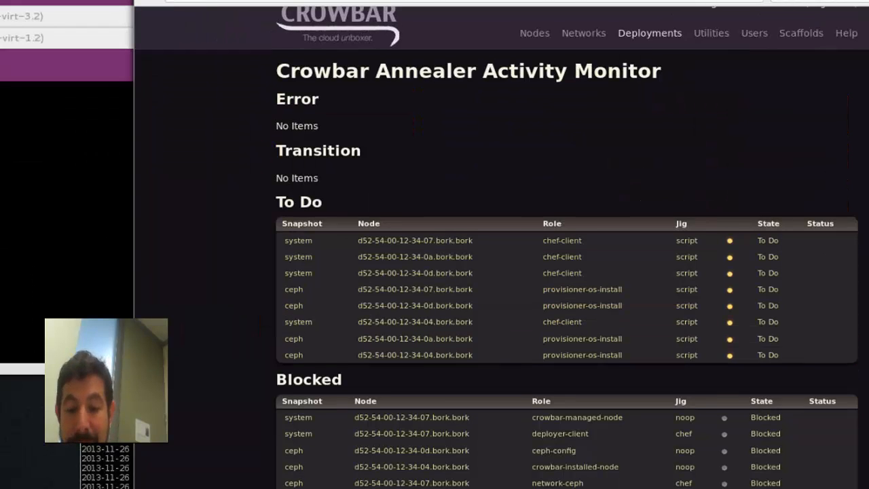
pyautogui.scroll(-5, 567, 271)
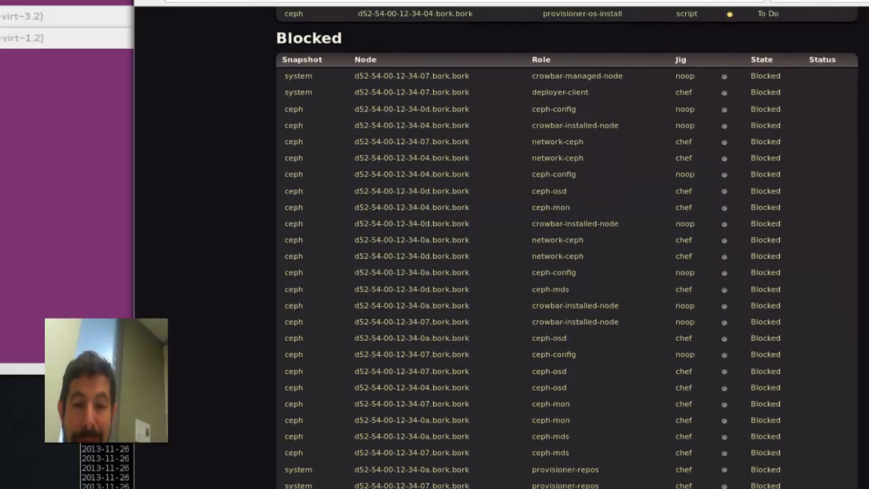
pyautogui.scroll(-5, 567, 272)
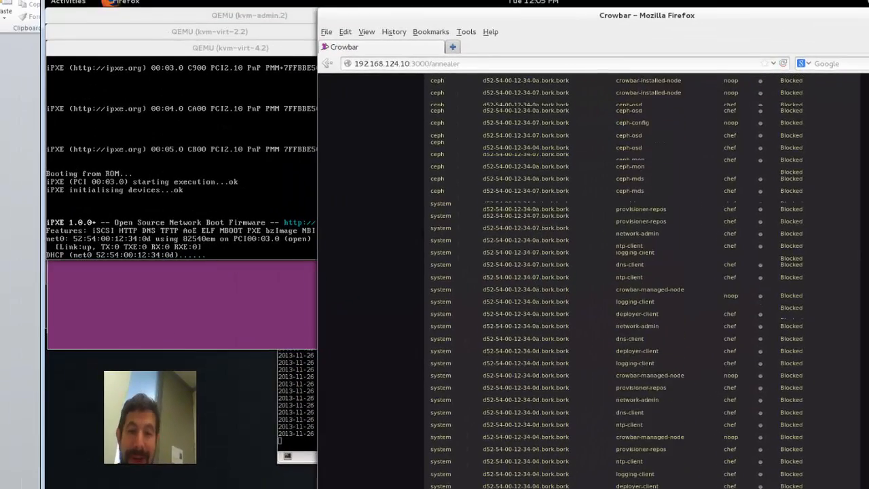
pyautogui.scroll(8, 593, 281)
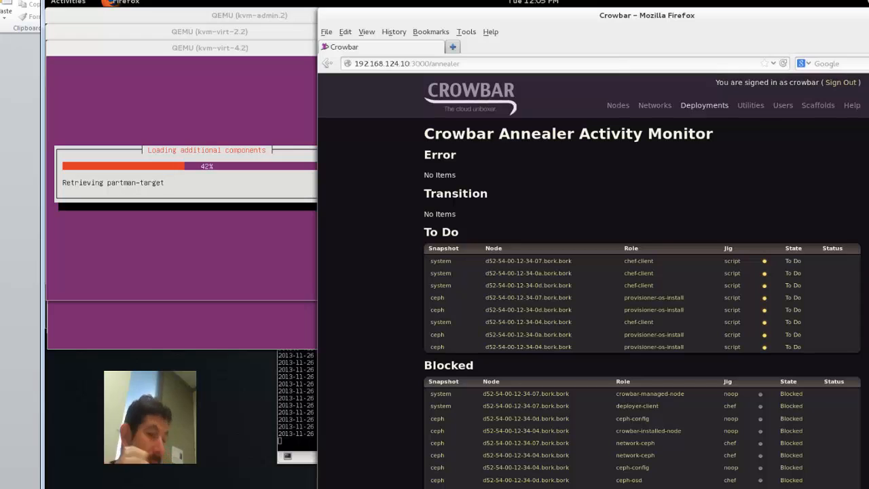
# Step: View the installed jigs, and switch to the PowerPoint slide explaining how Crowbar works
pyautogui.moveTo(711, 119)
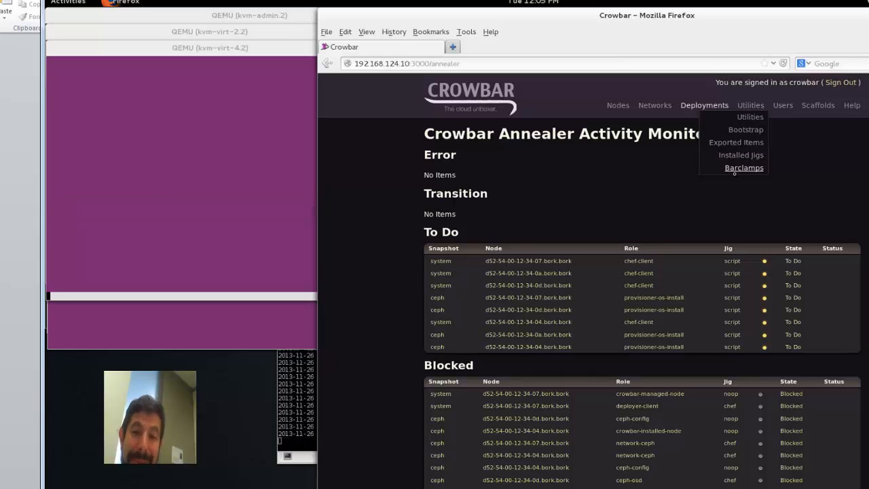
pyautogui.click(742, 156)
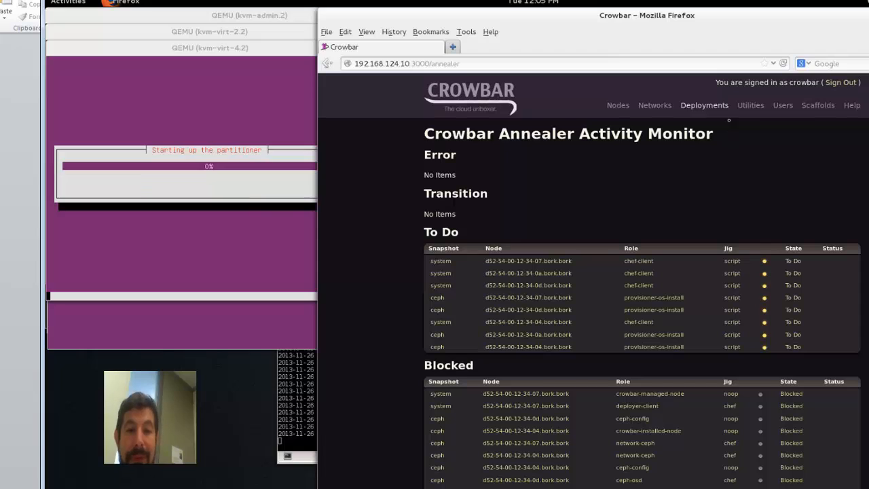
pyautogui.moveTo(751, 105)
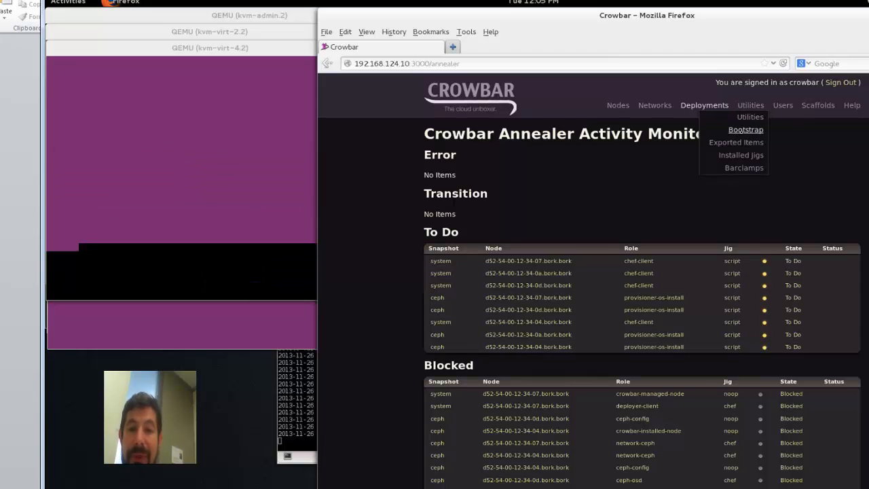
pyautogui.click(741, 155)
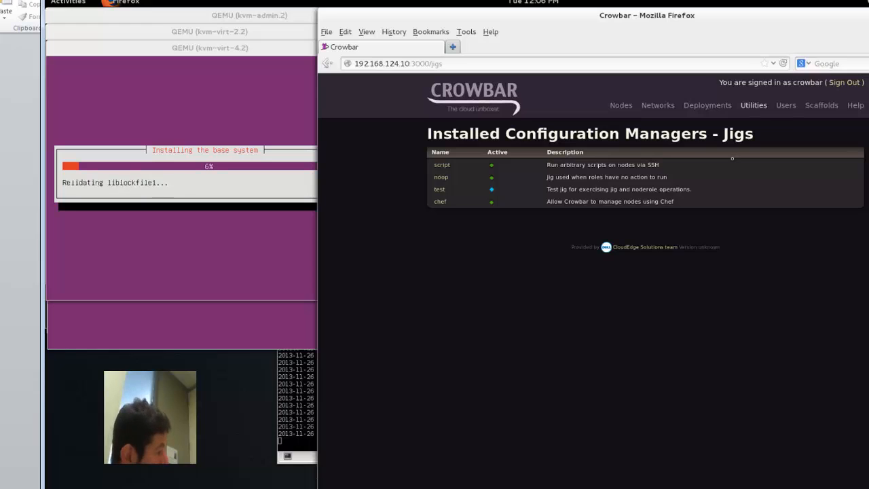
pyautogui.hotkey('alt', 'Tab')
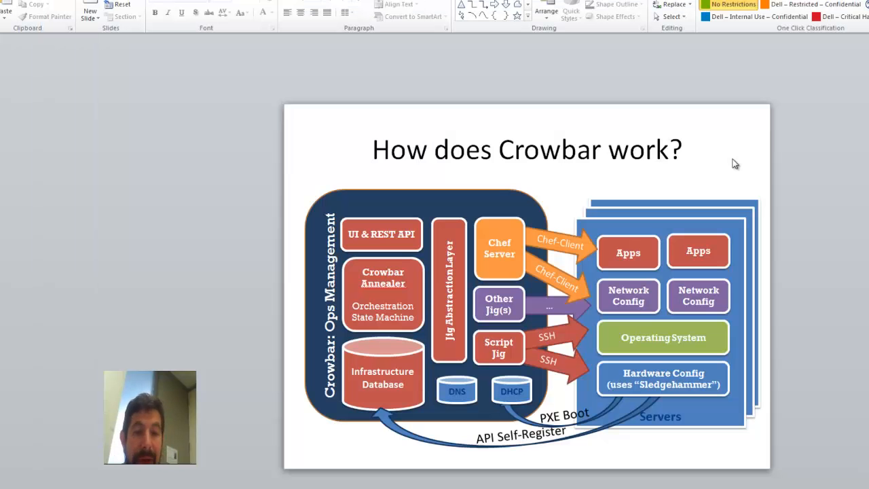
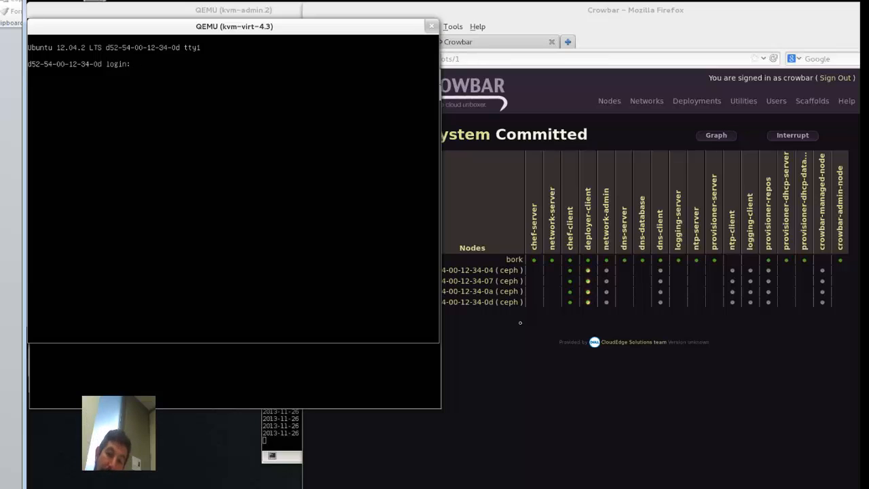
# Step: Bring the Crowbar browser window to the front and open the ceph deployment to check its node roles
pyautogui.click(547, 341)
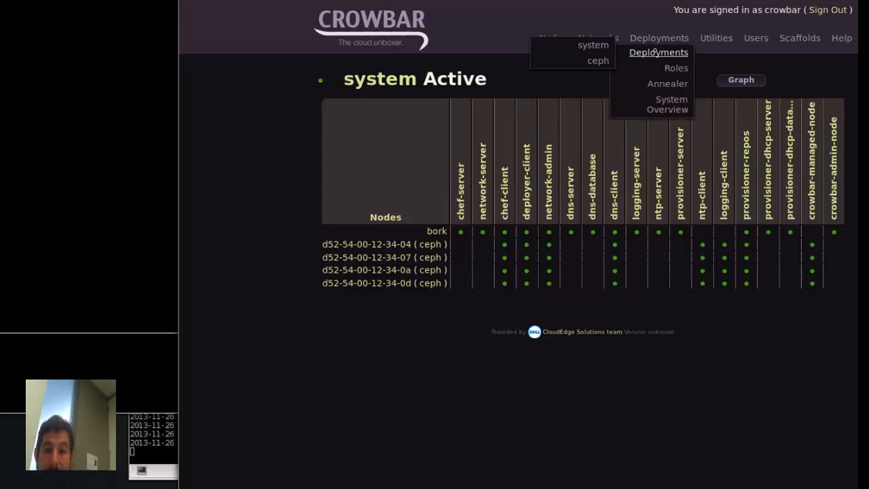
pyautogui.click(657, 53)
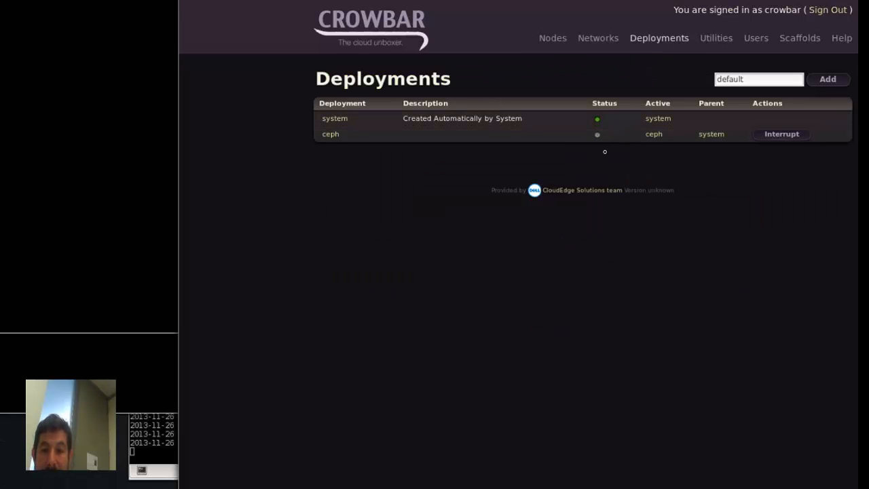
pyautogui.click(651, 134)
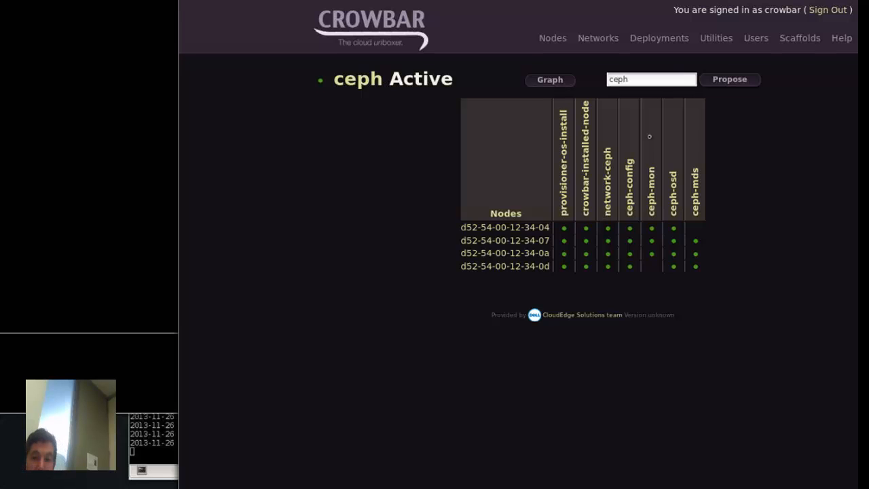
pyautogui.moveTo(716, 39)
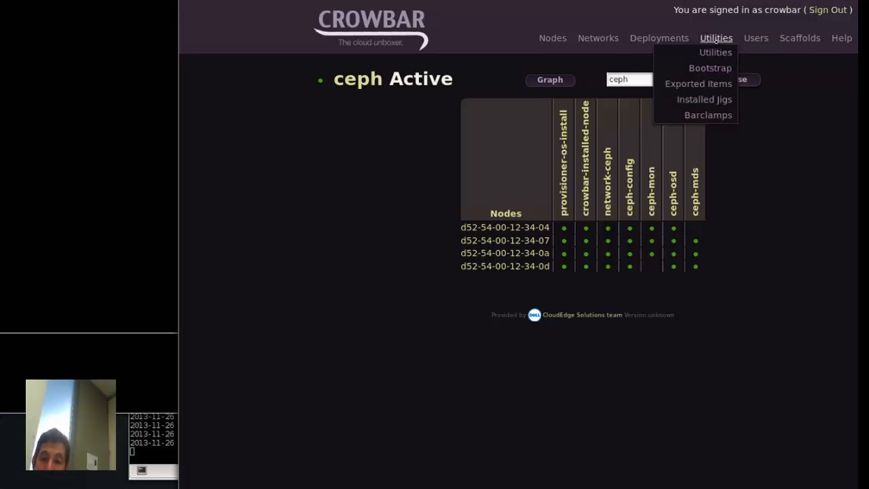
pyautogui.moveTo(670, 39)
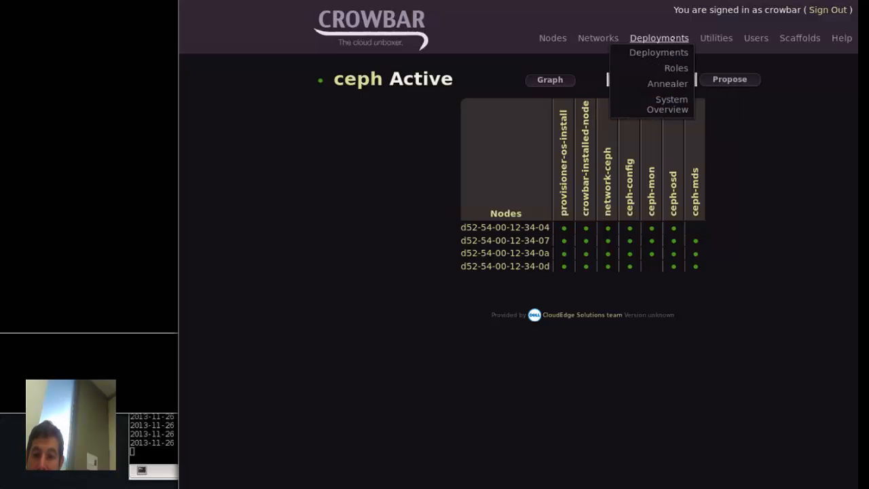
pyautogui.moveTo(603, 39)
pyautogui.moveTo(558, 39)
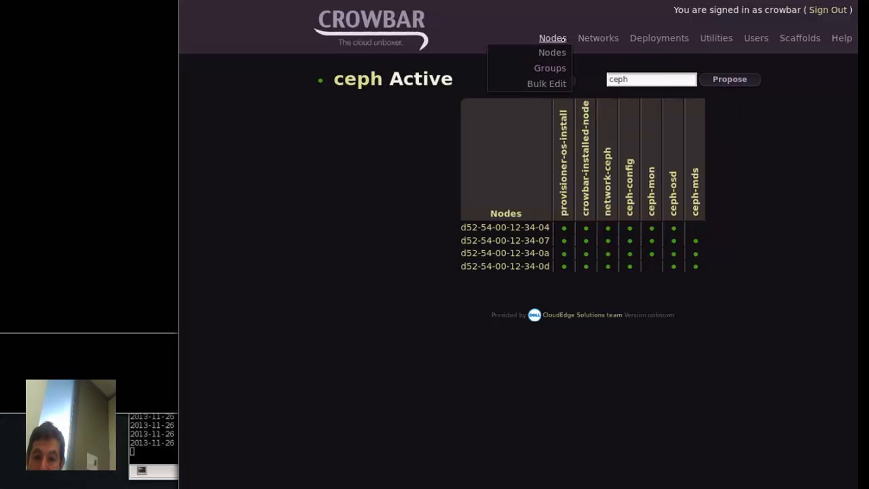
pyautogui.moveTo(745, 42)
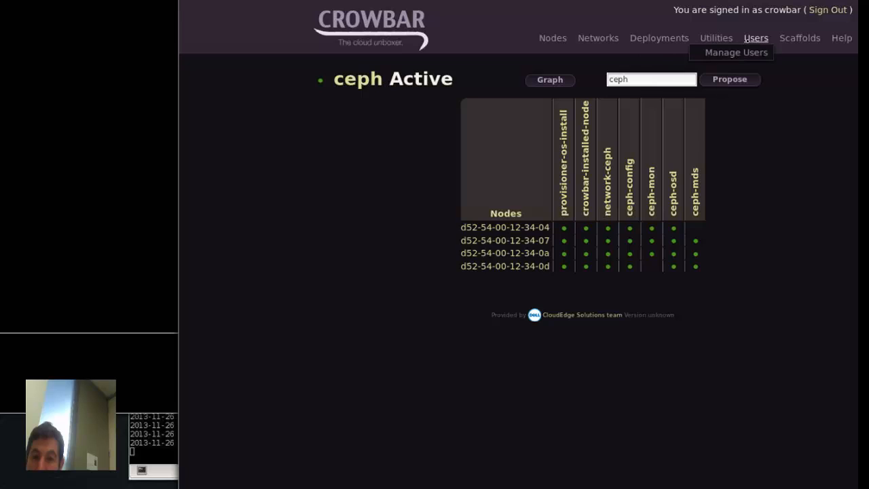
pyautogui.moveTo(799, 39)
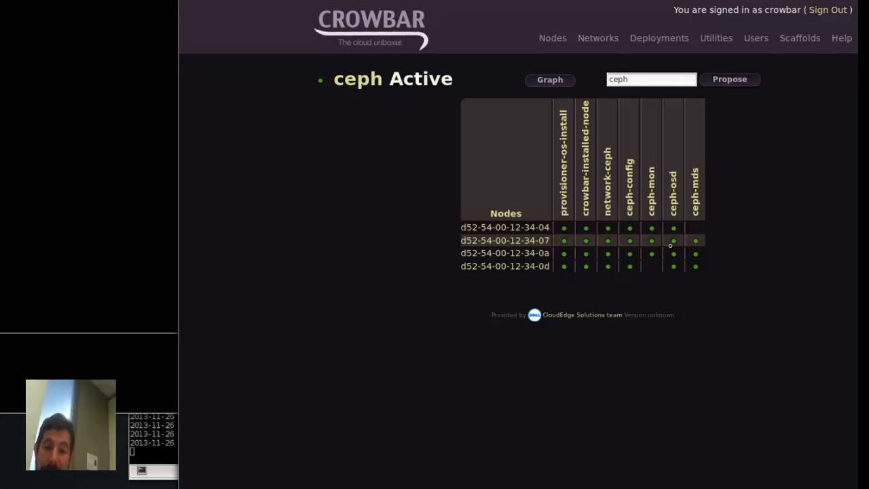
pyautogui.click(657, 84)
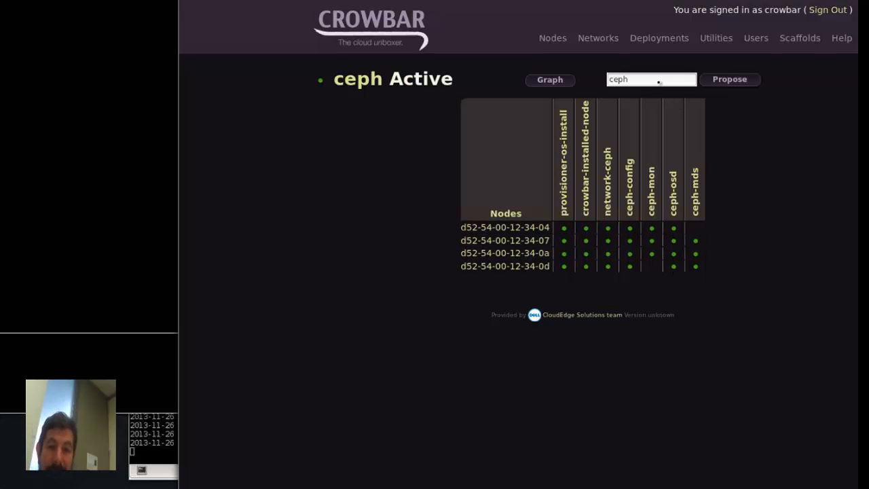
pyautogui.write('2')
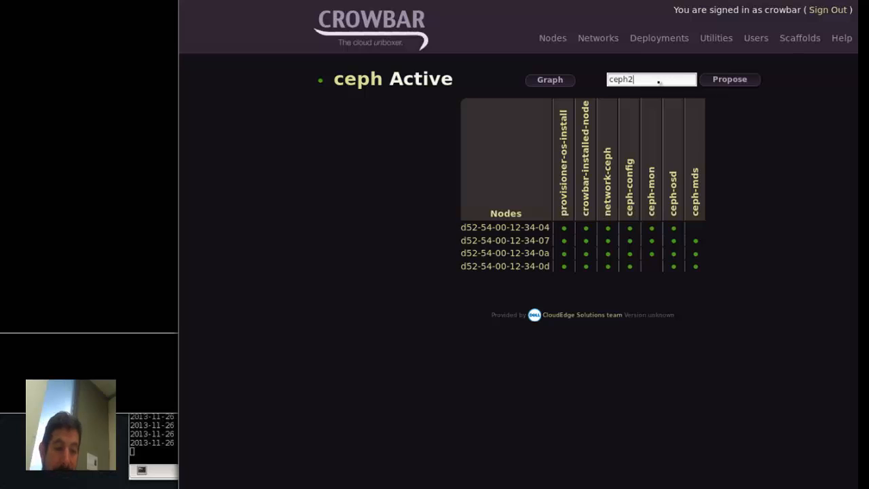
pyautogui.click(713, 79)
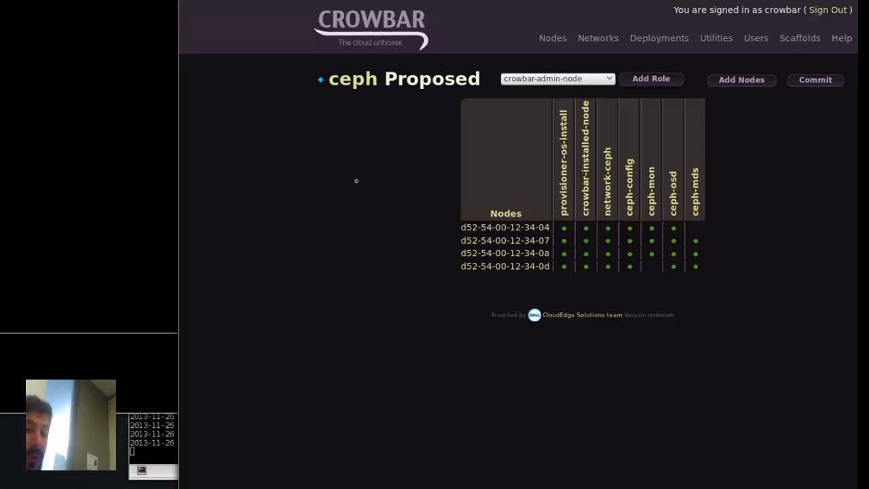
pyautogui.click(480, 254)
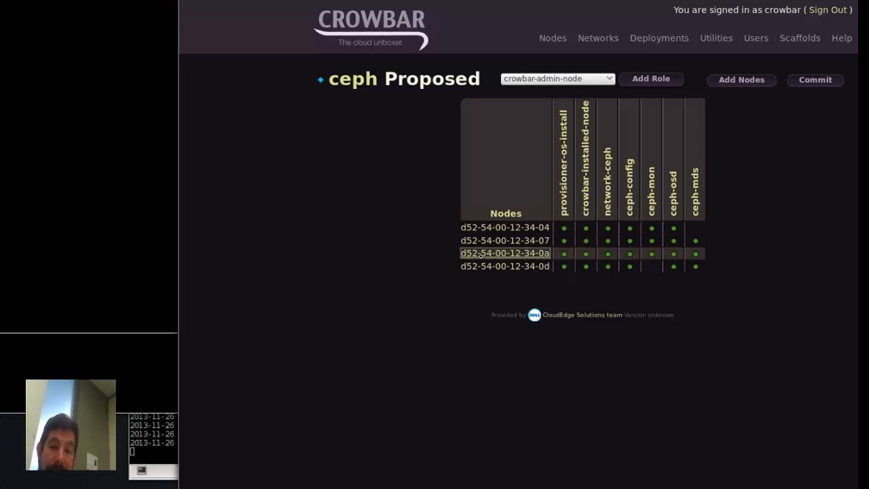